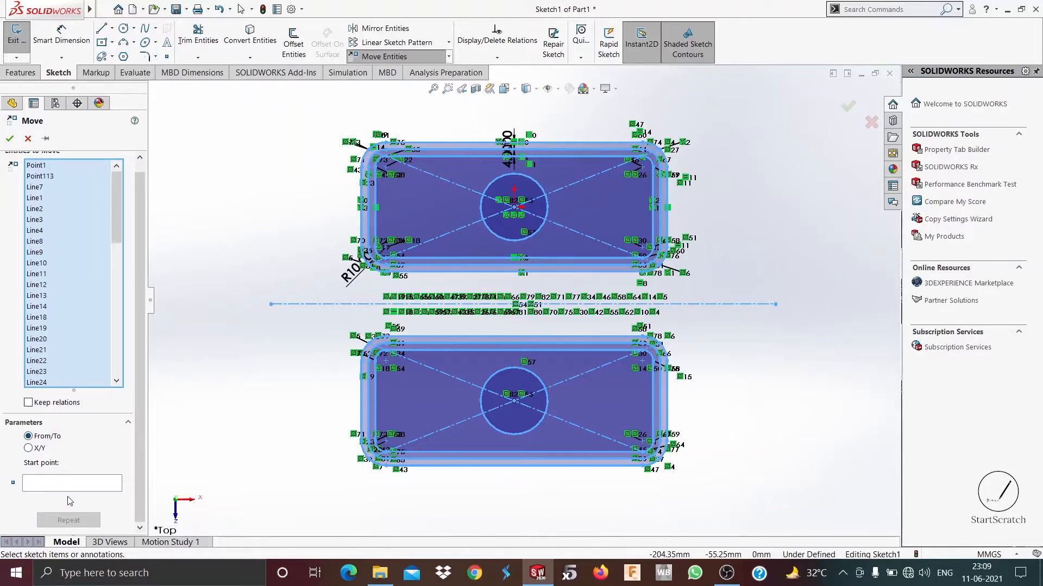
Move all selected sketch entities horizontally to the right, using the centerline's left endpoint as the From/To base point.
{"action": "left_click", "coordinate": [86, 483]}
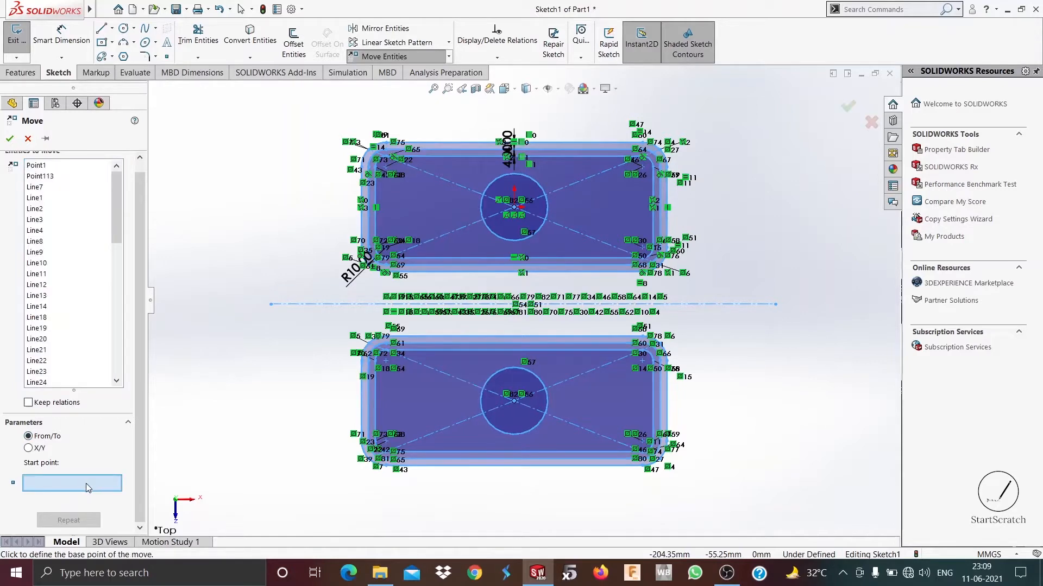
{"action": "left_click", "coordinate": [270, 305]}
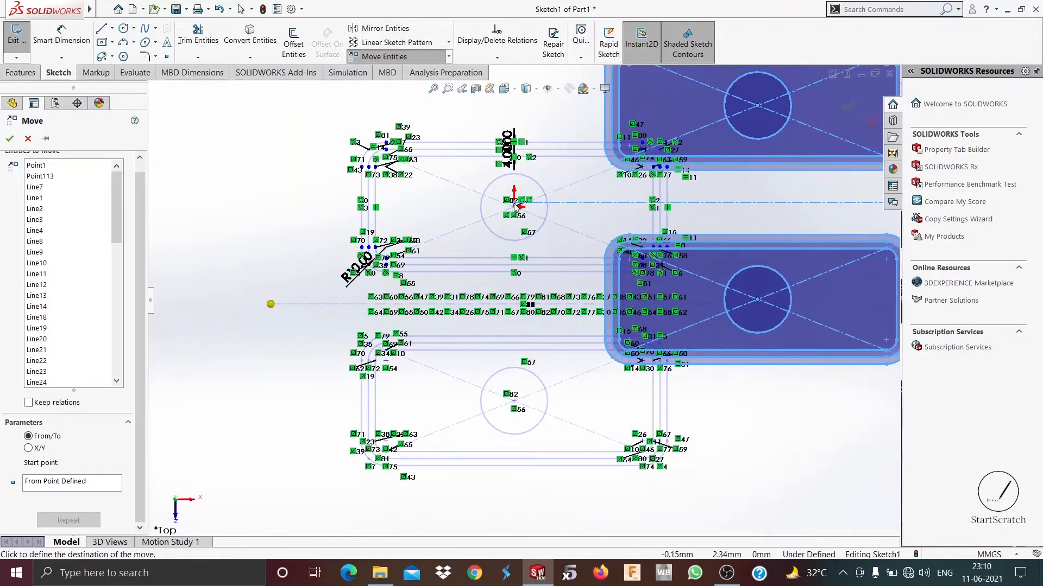
{"action": "left_click", "coordinate": [466, 305]}
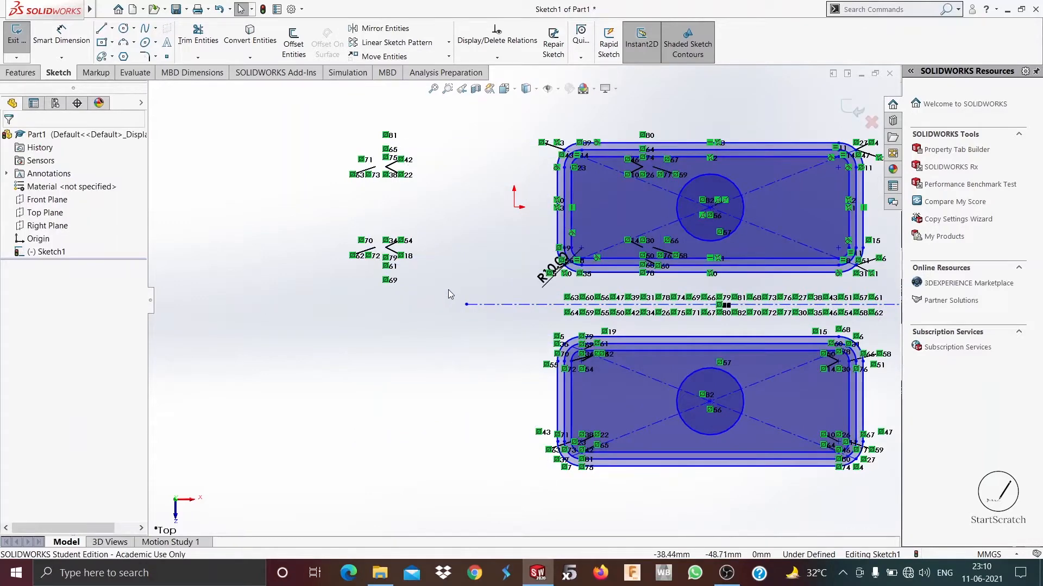
{"action": "left_click", "coordinate": [432, 89]}
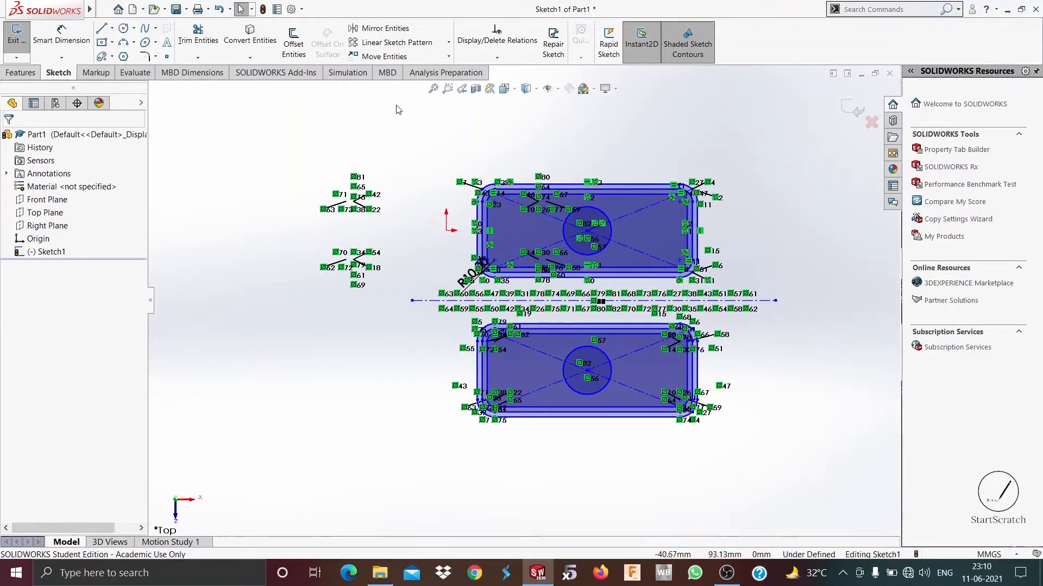
Move both rounded rectangles, their circles and the centerline by an X/Y offset of 50 mm in X and 50 mm in Y.
{"action": "left_click", "coordinate": [399, 57]}
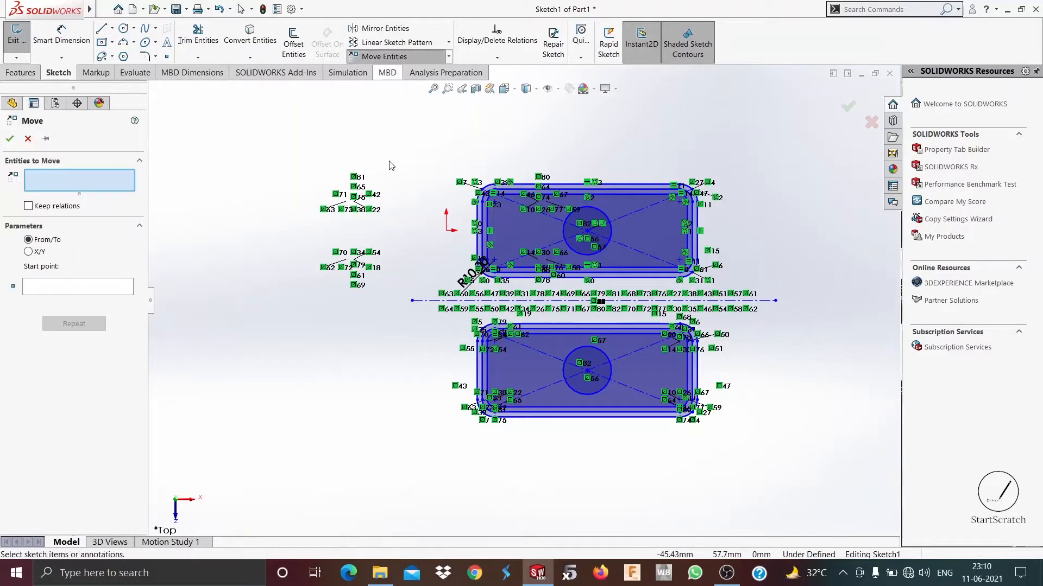
{"action": "left_click_drag", "start_coordinate": [410, 130], "coordinate": [838, 458]}
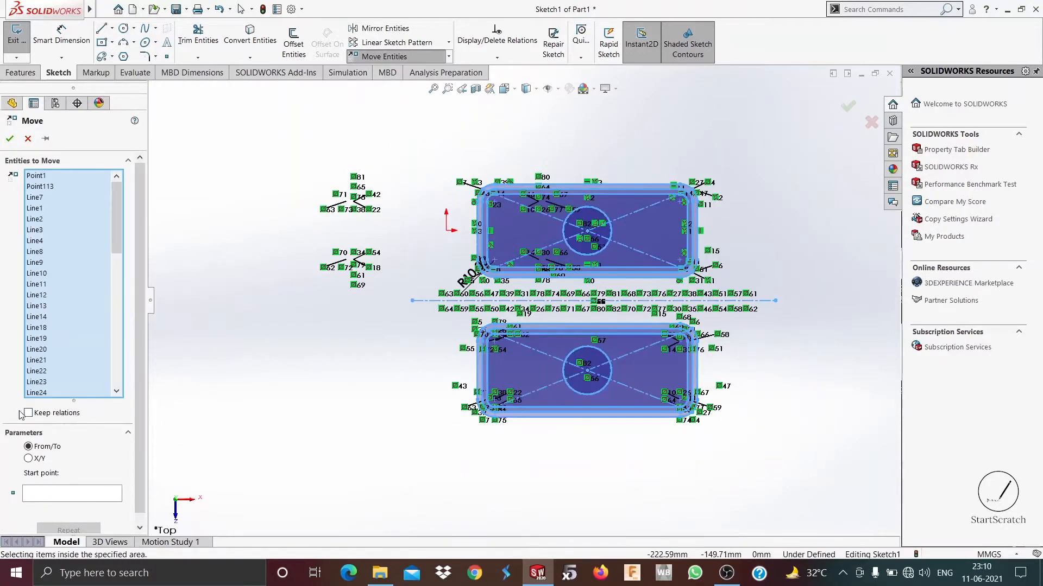
{"action": "scroll", "coordinate": [56, 447], "scroll_direction": "down", "scroll_amount": 1}
{"action": "left_click", "coordinate": [39, 448]}
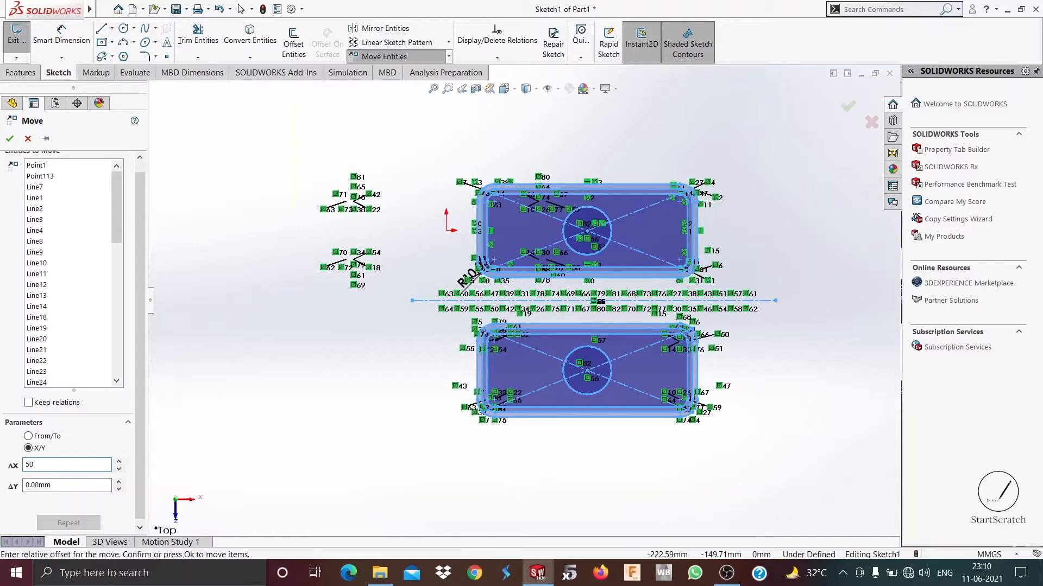
{"action": "left_click", "coordinate": [25, 484]}
{"action": "type", "text": "50"}
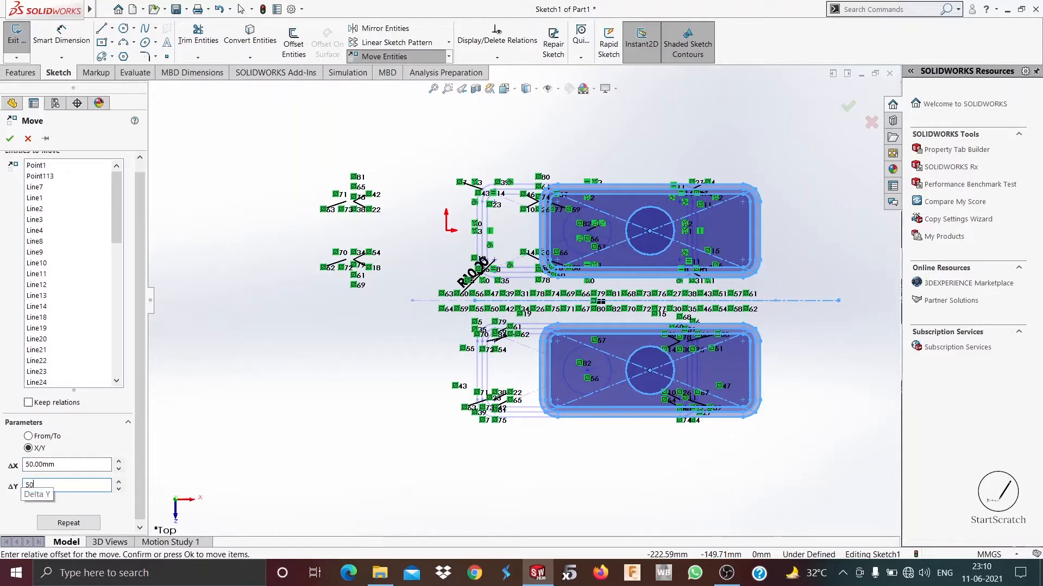
{"action": "key", "text": "Return"}
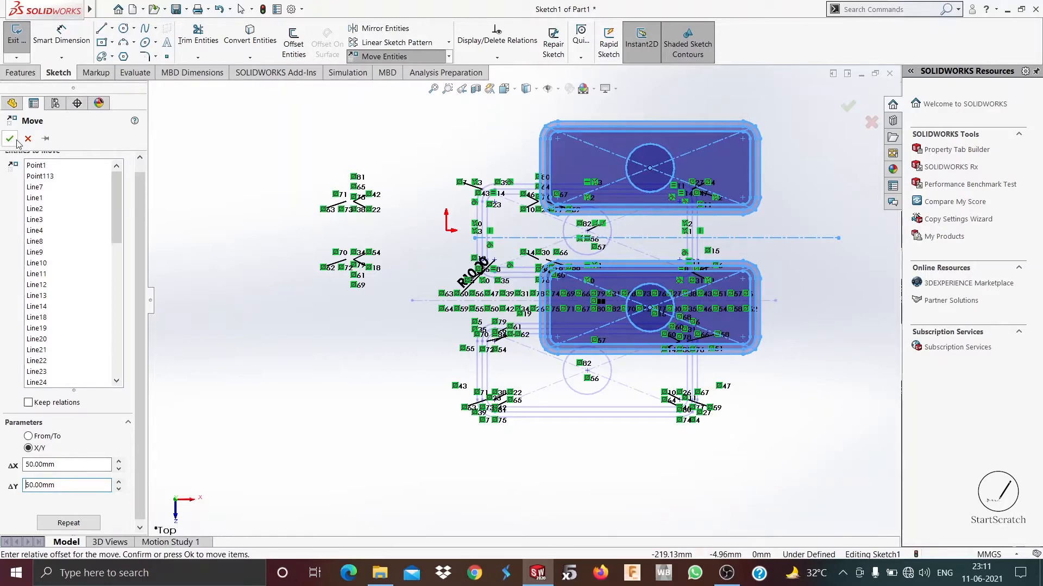
{"action": "key", "text": "Return"}
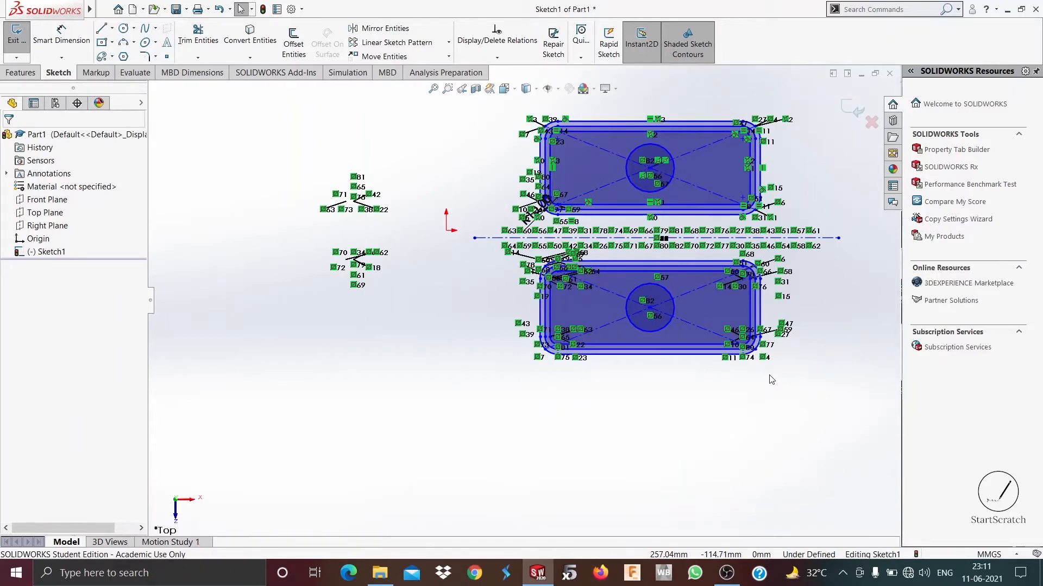
Copy both rounded rectangles and the centerline below and left of the originals, using the centerline's left endpoint as the base point.
{"action": "left_click", "coordinate": [449, 58]}
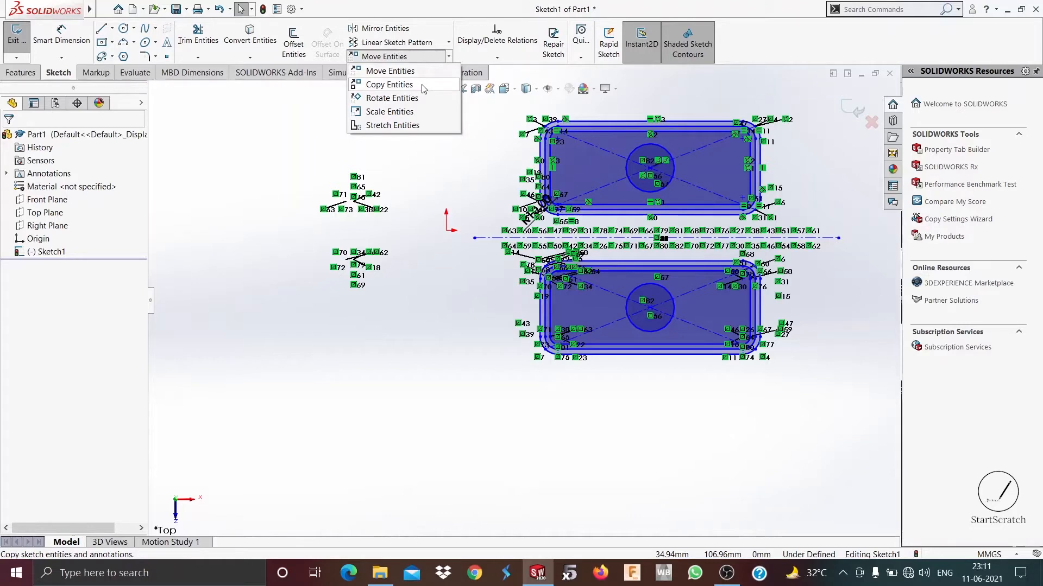
{"action": "left_click", "coordinate": [389, 85]}
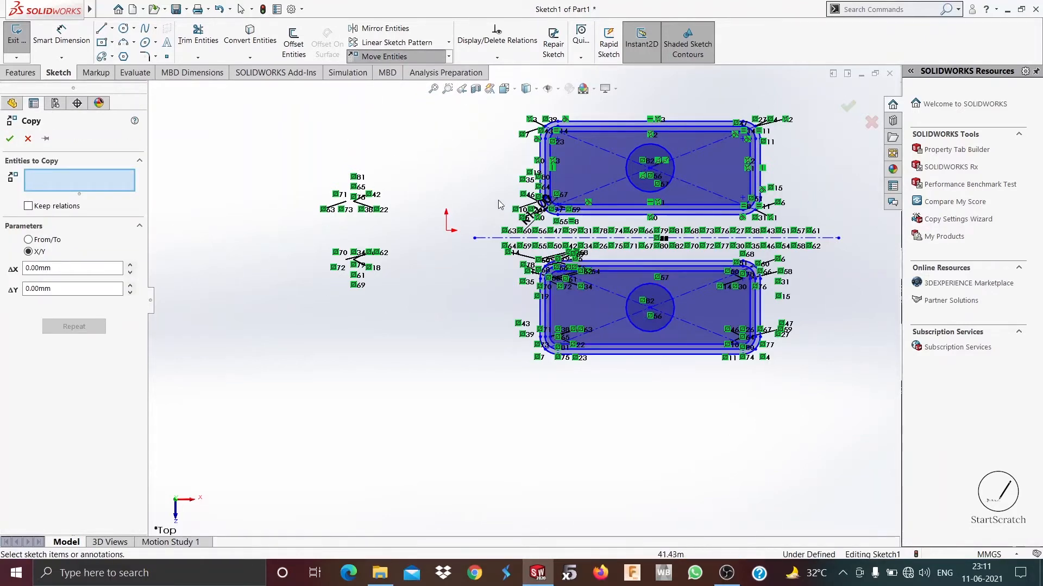
{"action": "mouse_move", "coordinate": [412, 111]}
{"action": "left_mouse_down"}
{"action": "mouse_move", "coordinate": [596, 158]}
{"action": "mouse_move", "coordinate": [706, 304]}
{"action": "mouse_move", "coordinate": [857, 405]}
{"action": "left_mouse_up"}
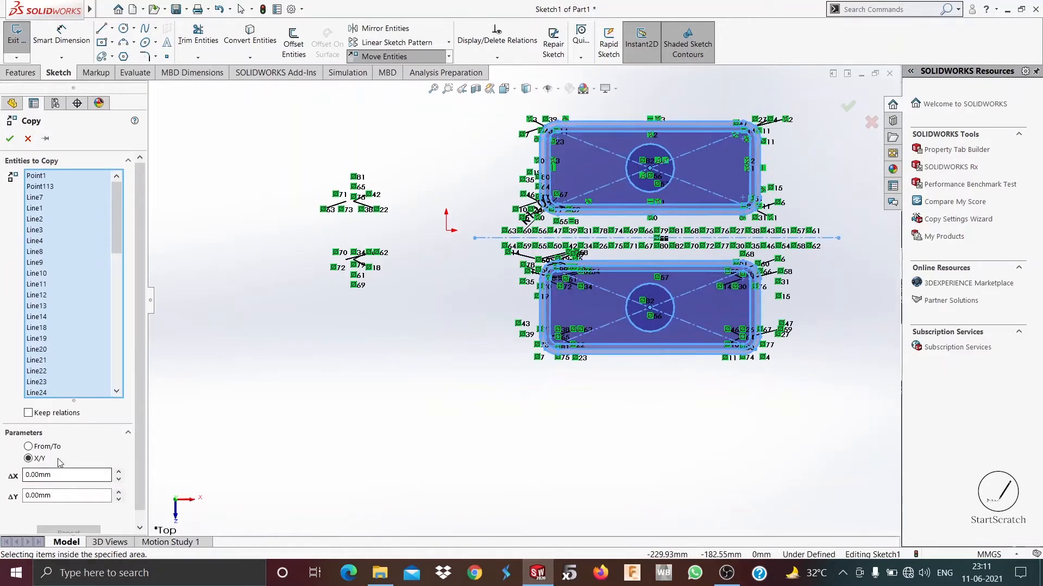
{"action": "left_click", "coordinate": [28, 447]}
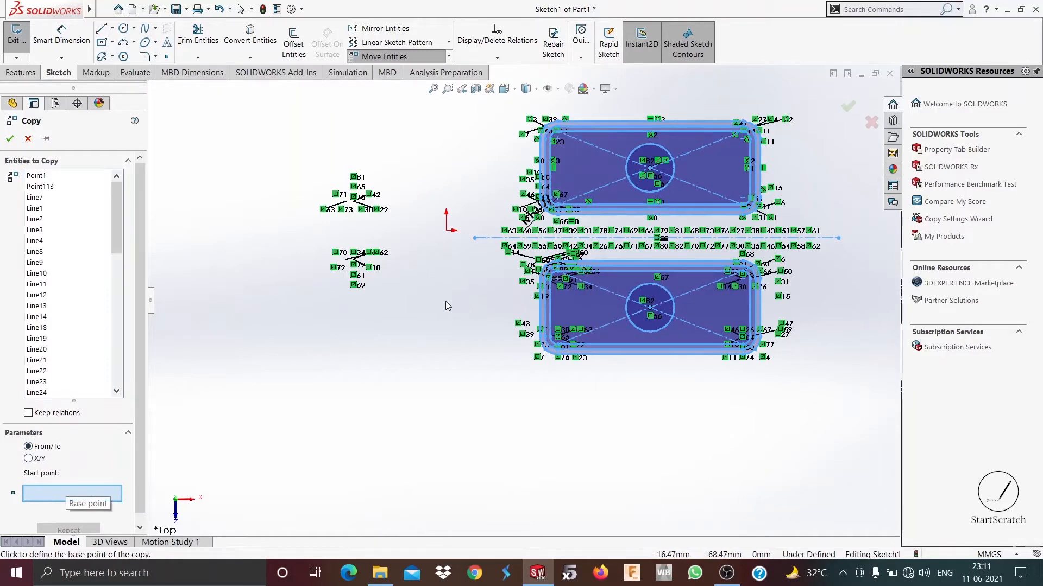
{"action": "left_click", "coordinate": [475, 240]}
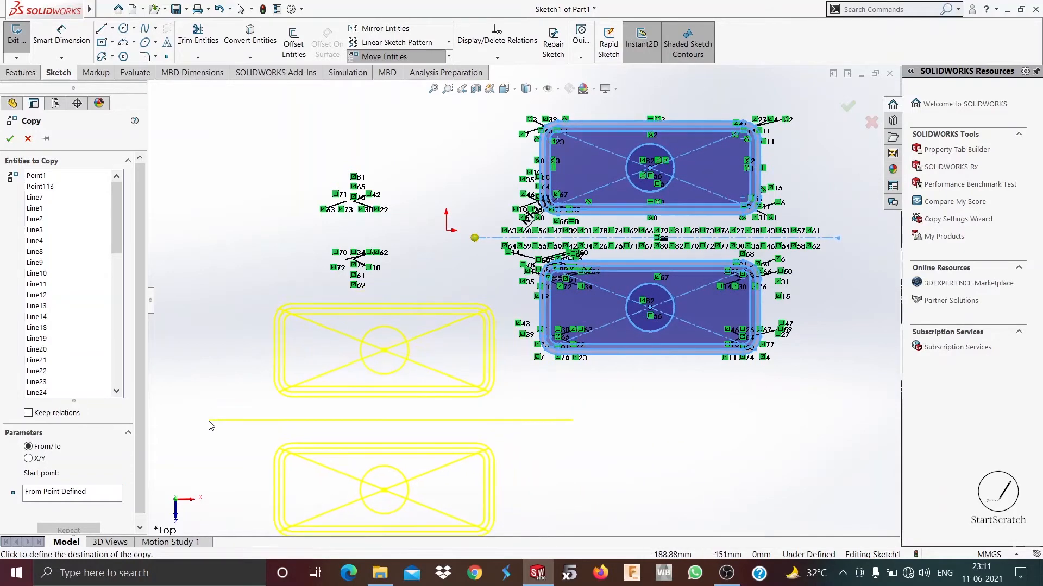
{"action": "left_click", "coordinate": [208, 422]}
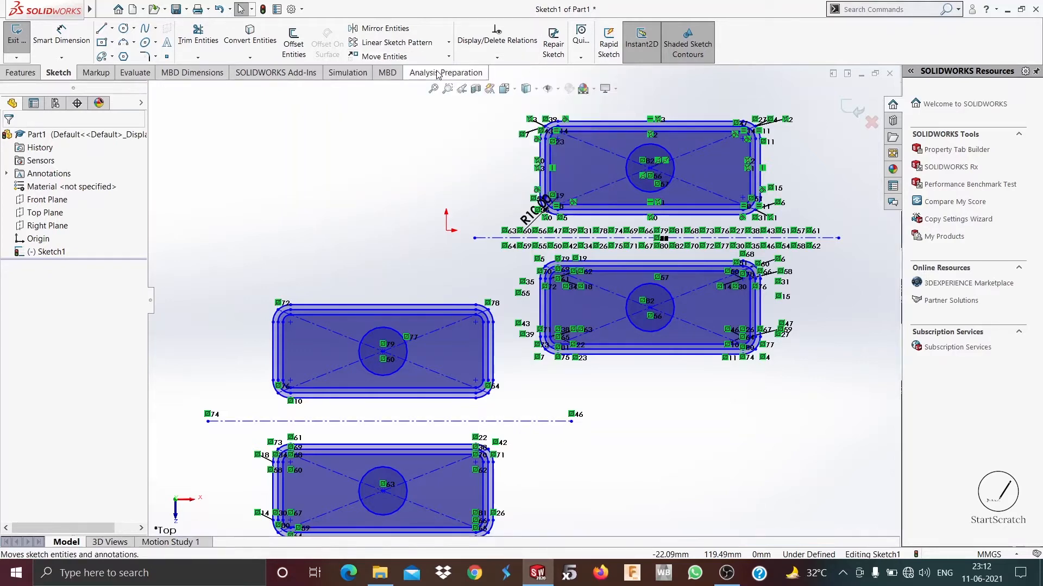
{"action": "left_click", "coordinate": [449, 57]}
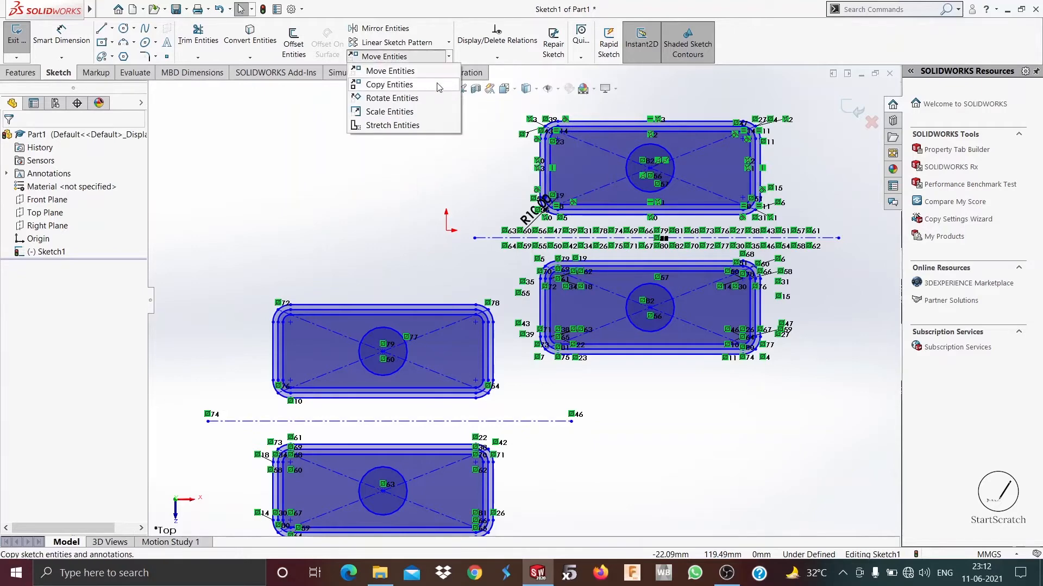
{"action": "left_click", "coordinate": [437, 87]}
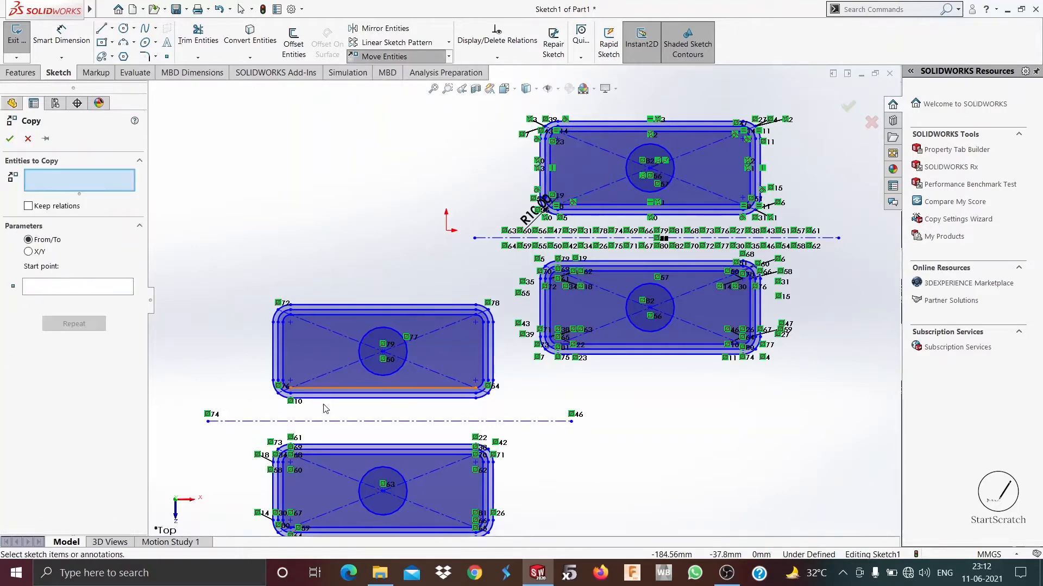
{"action": "key", "text": "f"}
{"action": "mouse_move", "coordinate": [216, 307]}
{"action": "left_mouse_down"}
{"action": "mouse_move", "coordinate": [440, 443]}
{"action": "mouse_move", "coordinate": [563, 488]}
{"action": "mouse_move", "coordinate": [569, 503]}
{"action": "left_mouse_up"}
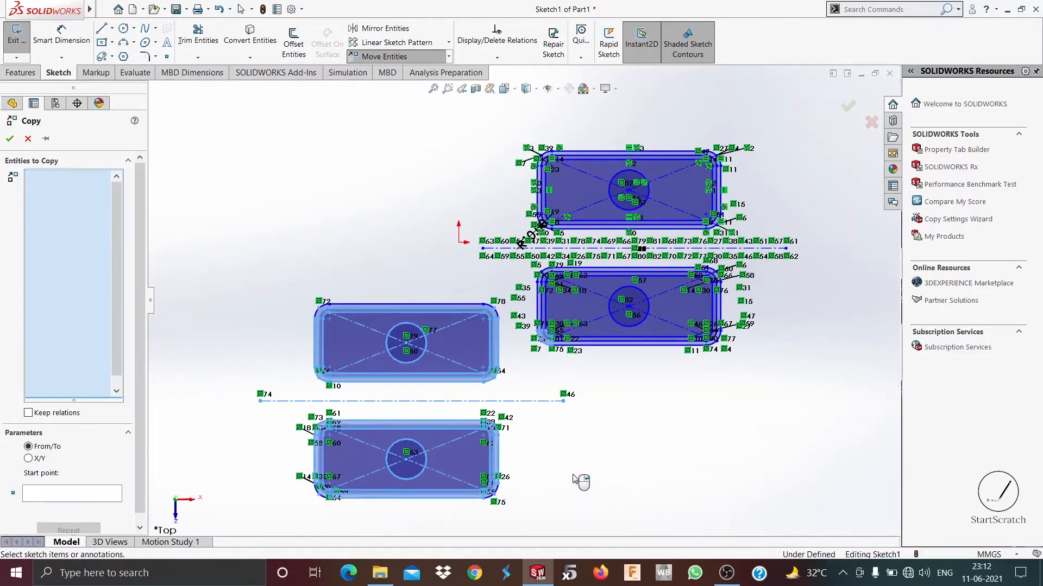
{"action": "left_click", "coordinate": [28, 139]}
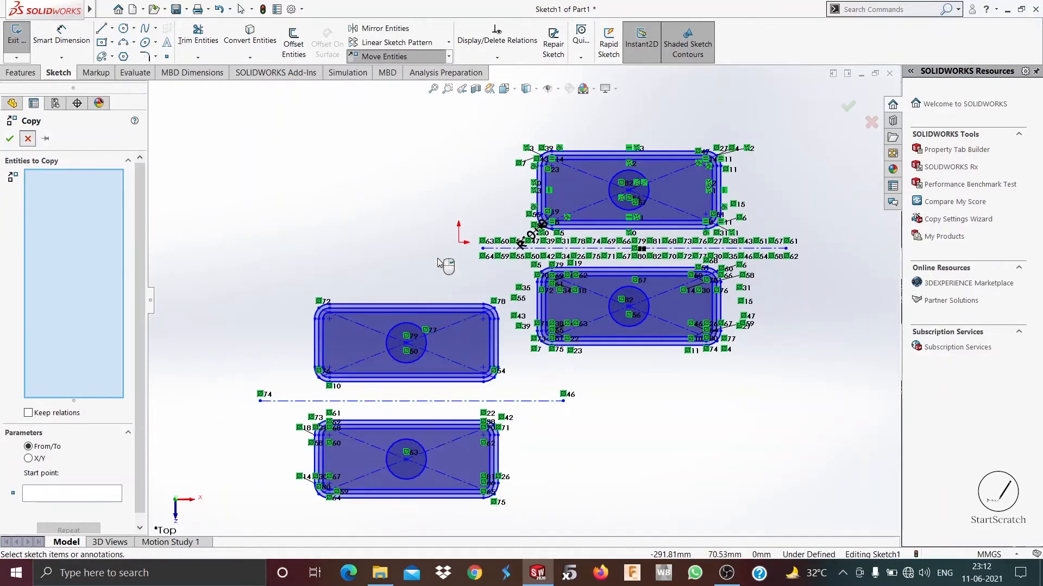
{"action": "mouse_move", "coordinate": [621, 384]}
{"action": "left_mouse_down"}
{"action": "mouse_move", "coordinate": [601, 348]}
{"action": "mouse_move", "coordinate": [568, 114]}
{"action": "left_mouse_up"}
{"action": "left_click", "coordinate": [744, 423]}
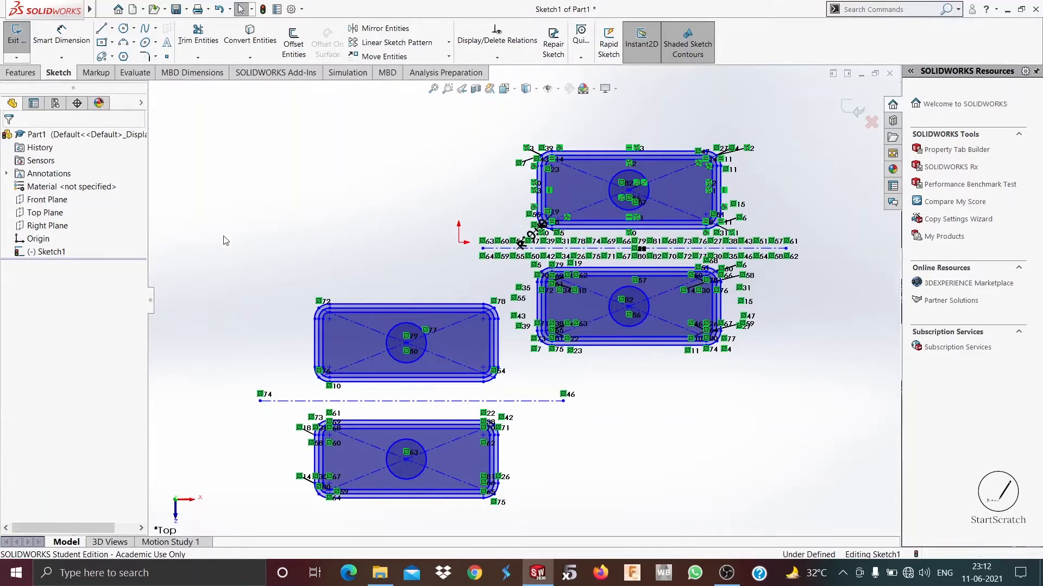
Try to copy the duplicated pair, the original pair's lower rectangle and both centerlines by 200 mm in X and 200 mm in Y.
{"action": "mouse_move", "coordinate": [223, 236]}
{"action": "left_mouse_down"}
{"action": "mouse_move", "coordinate": [663, 483]}
{"action": "mouse_move", "coordinate": [832, 522]}
{"action": "left_mouse_up"}
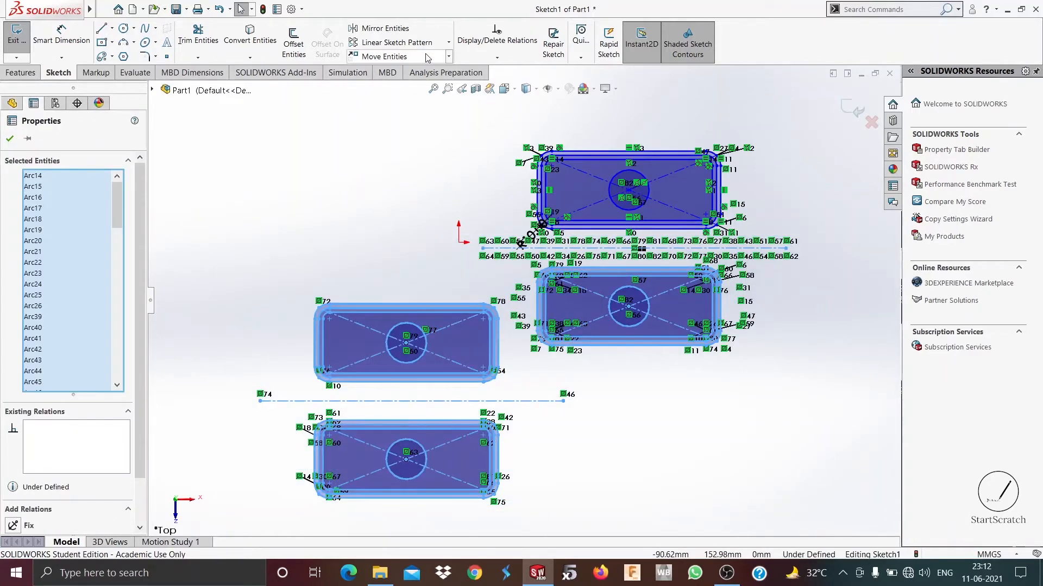
{"action": "left_click", "coordinate": [448, 57]}
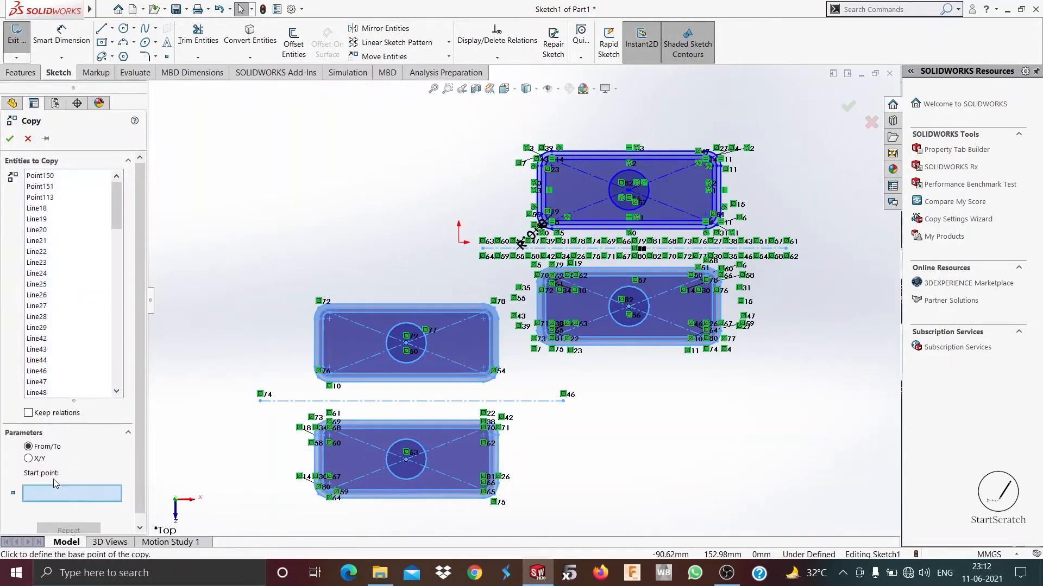
{"action": "left_click", "coordinate": [28, 458]}
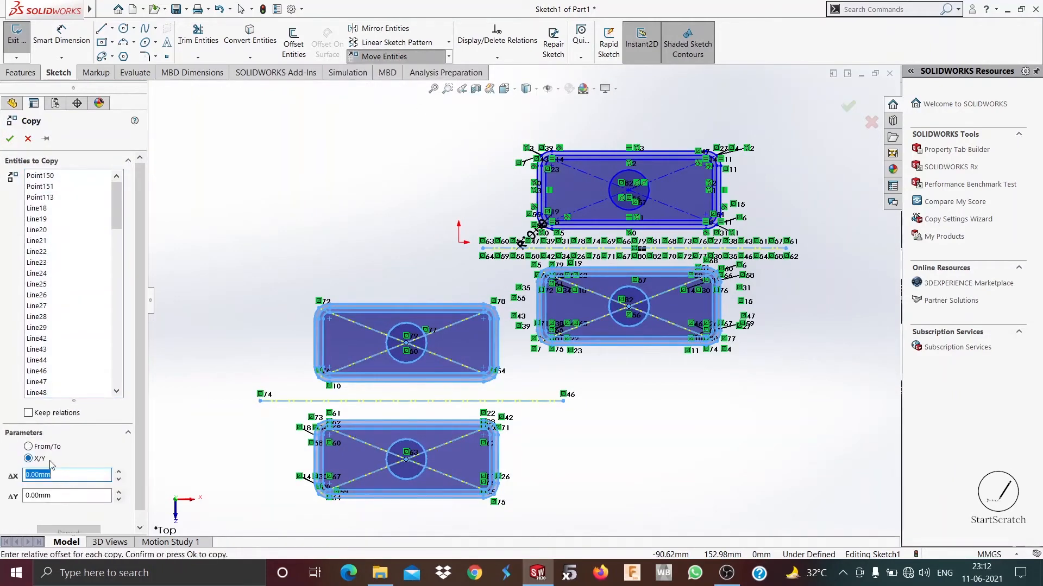
{"action": "type", "text": "5"}
{"action": "key", "text": "Tab"}
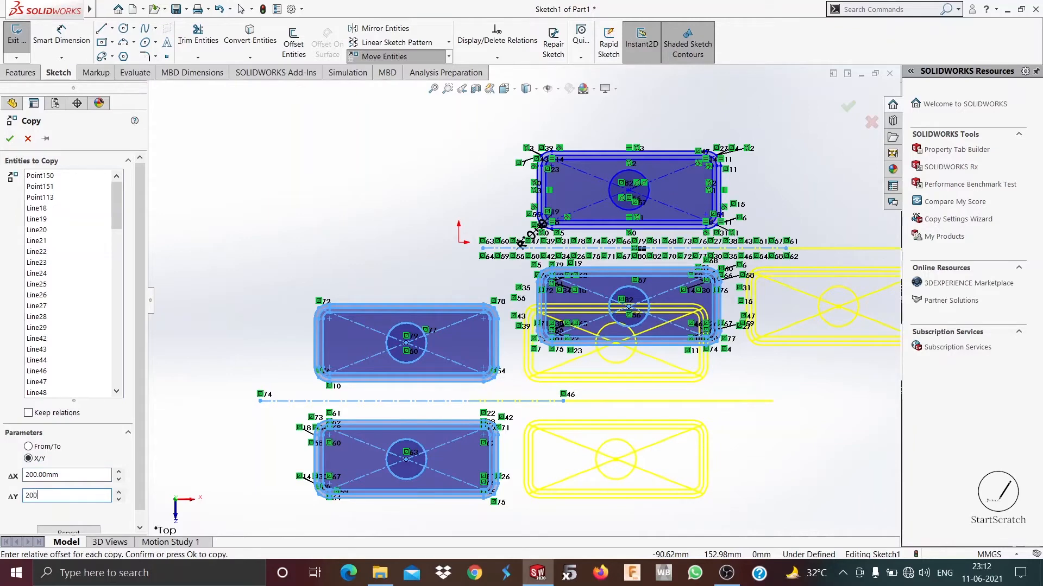
{"action": "key", "text": "Return"}
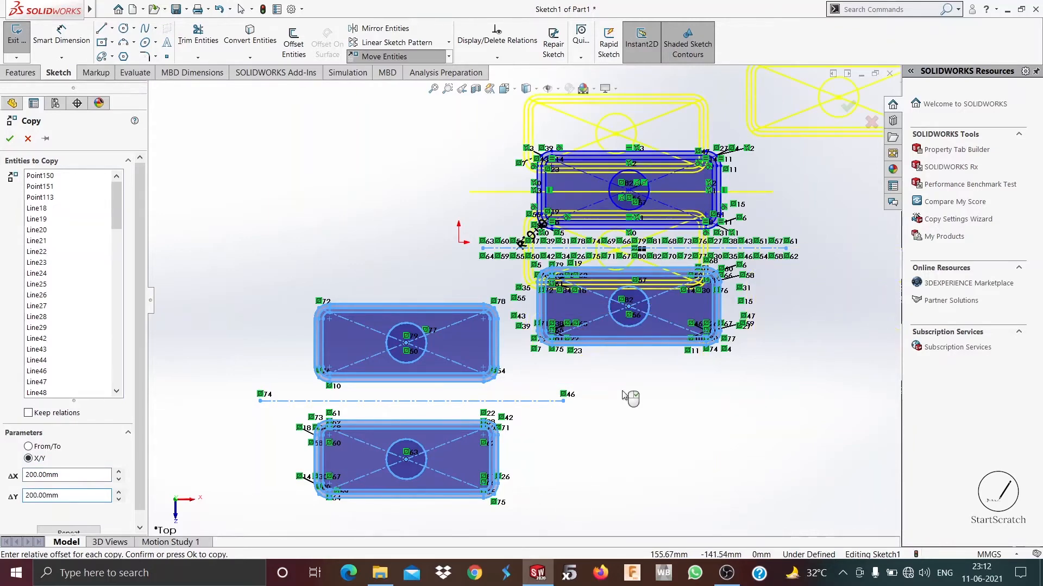
{"action": "scroll", "coordinate": [625, 374], "scroll_direction": "up", "scroll_amount": 3}
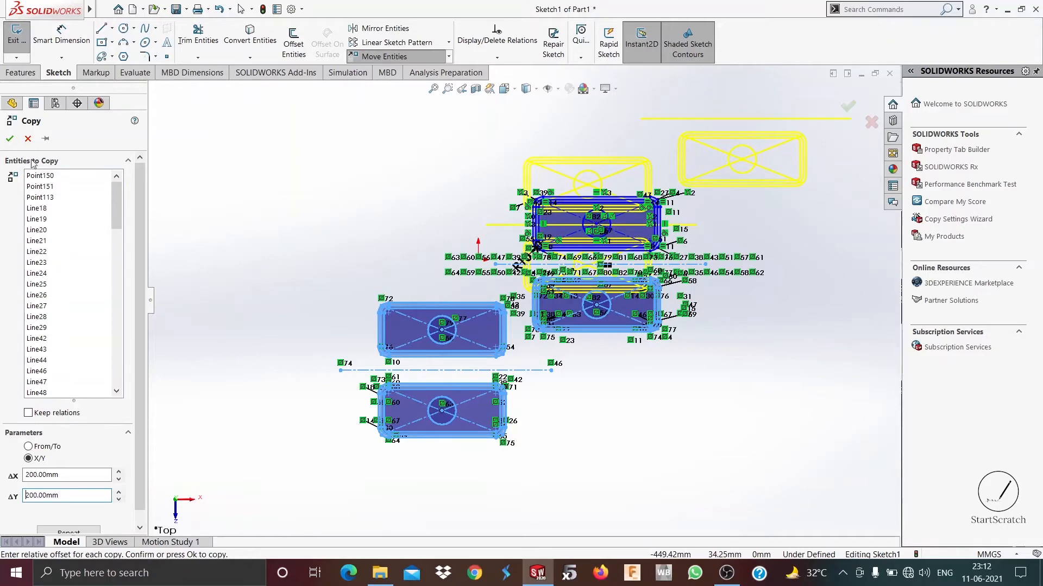
{"action": "left_click", "coordinate": [9, 139]}
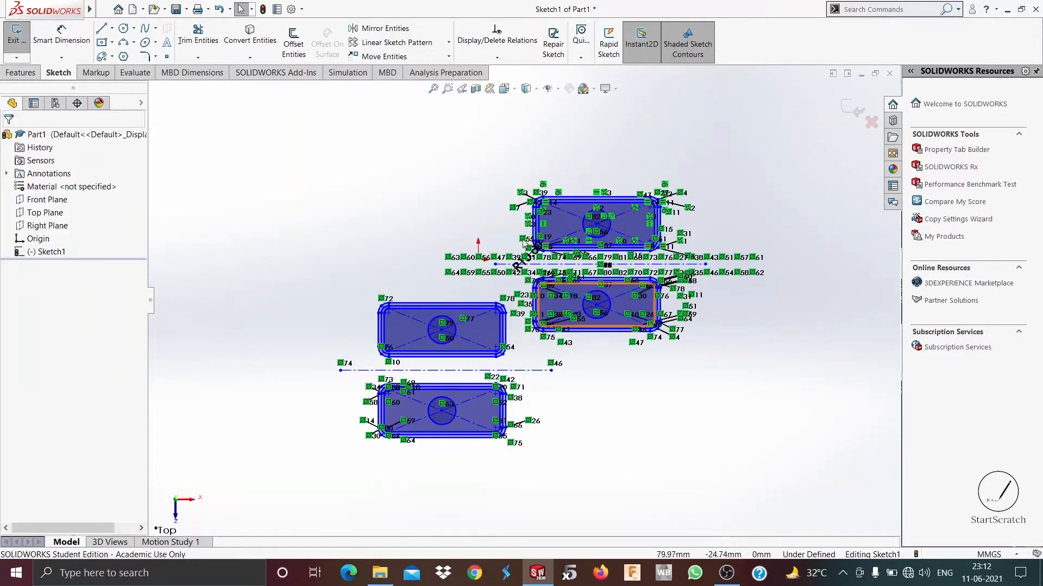
Set up a Rotate Entities operation on the copied pair's upper rounded rectangle and circle, with the circle's center as center of rotation.
{"action": "scroll", "coordinate": [628, 422], "scroll_direction": "up", "scroll_amount": 2}
{"action": "scroll", "coordinate": [629, 421], "scroll_direction": "down", "scroll_amount": 2}
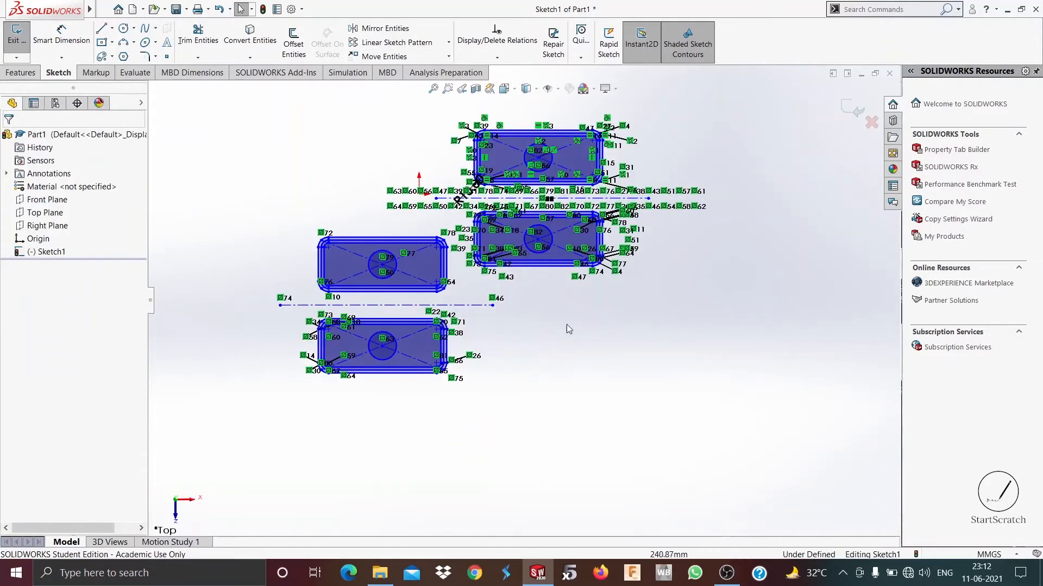
{"action": "left_click", "coordinate": [449, 56]}
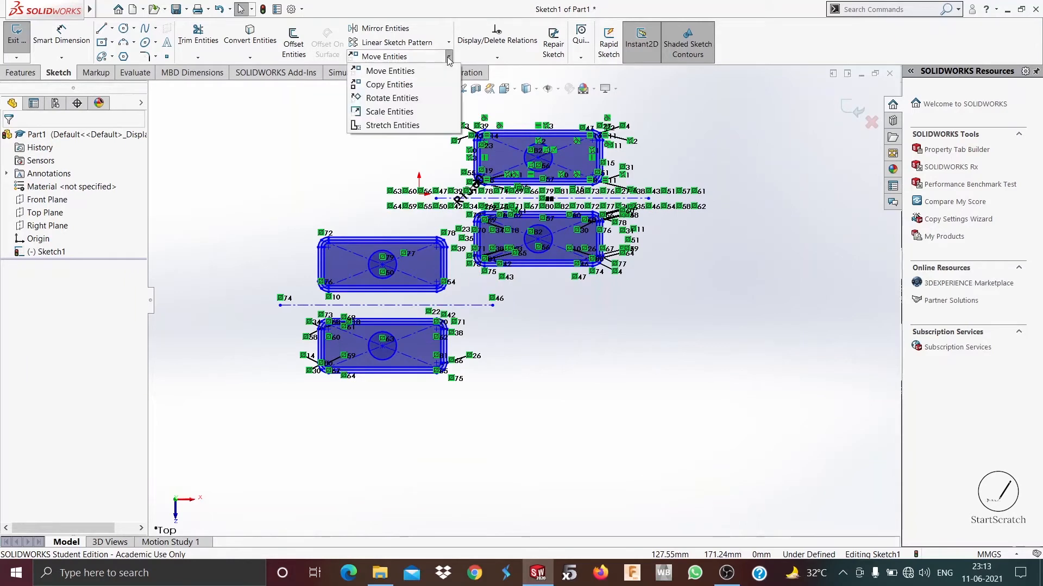
{"action": "left_click", "coordinate": [439, 99]}
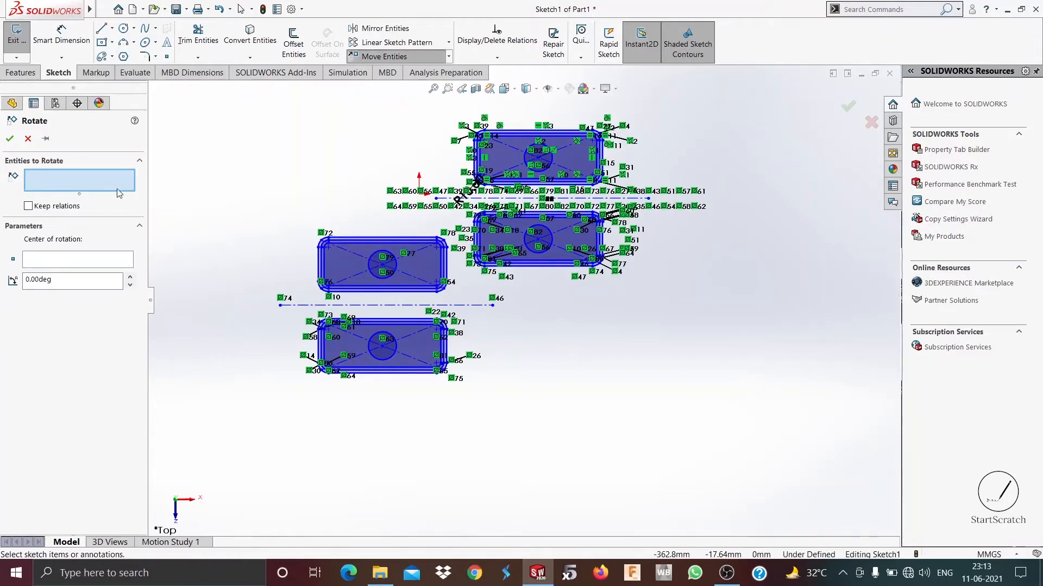
{"action": "scroll", "coordinate": [273, 217], "scroll_direction": "down", "scroll_amount": 3}
{"action": "scroll", "coordinate": [273, 217], "scroll_direction": "down", "scroll_amount": 2}
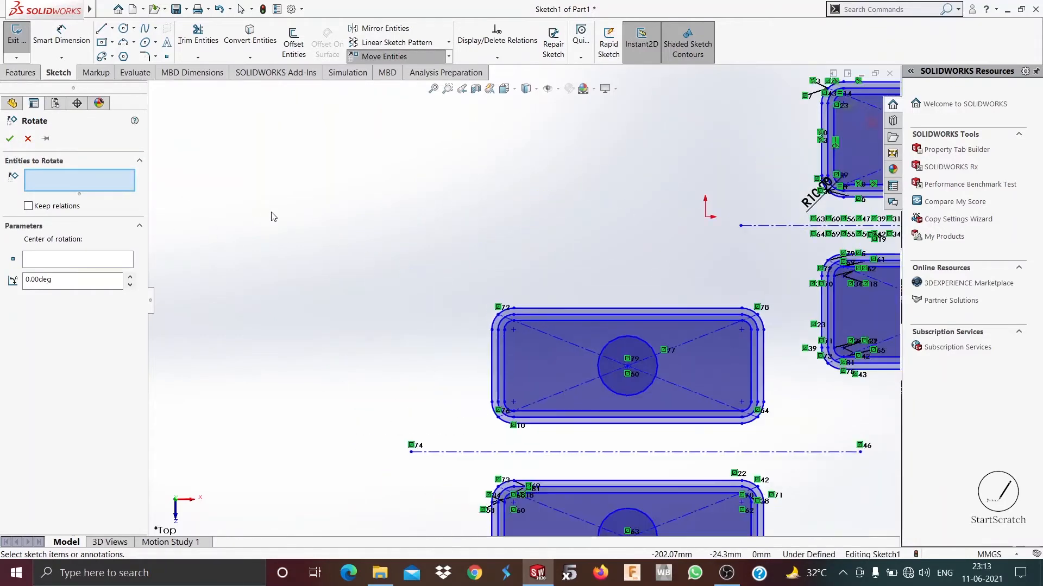
{"action": "scroll", "coordinate": [465, 309], "scroll_direction": "up", "scroll_amount": 4}
{"action": "scroll", "coordinate": [656, 385], "scroll_direction": "down", "scroll_amount": 3}
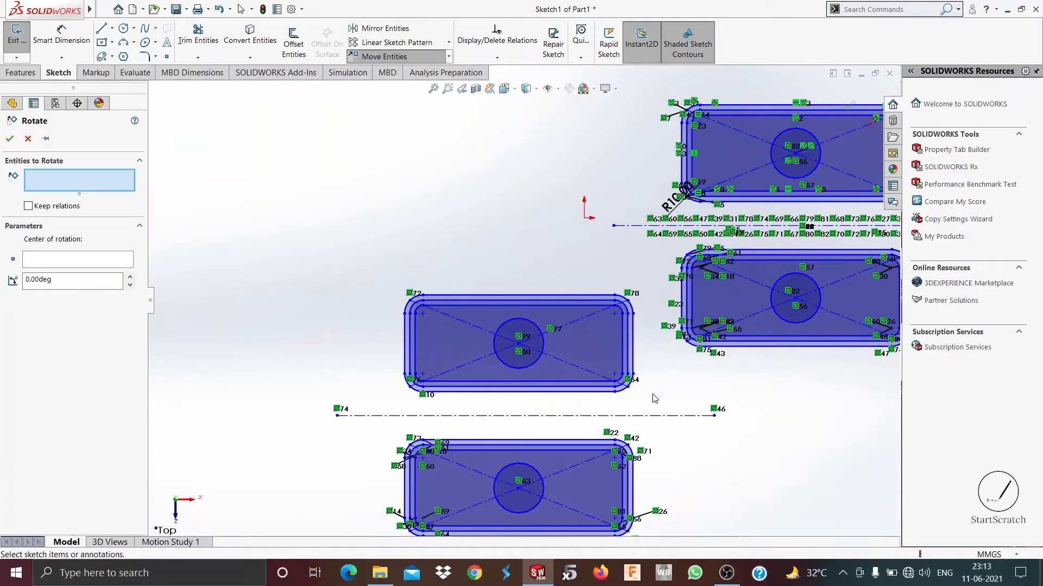
{"action": "left_click_drag", "start_coordinate": [652, 394], "coordinate": [373, 257]}
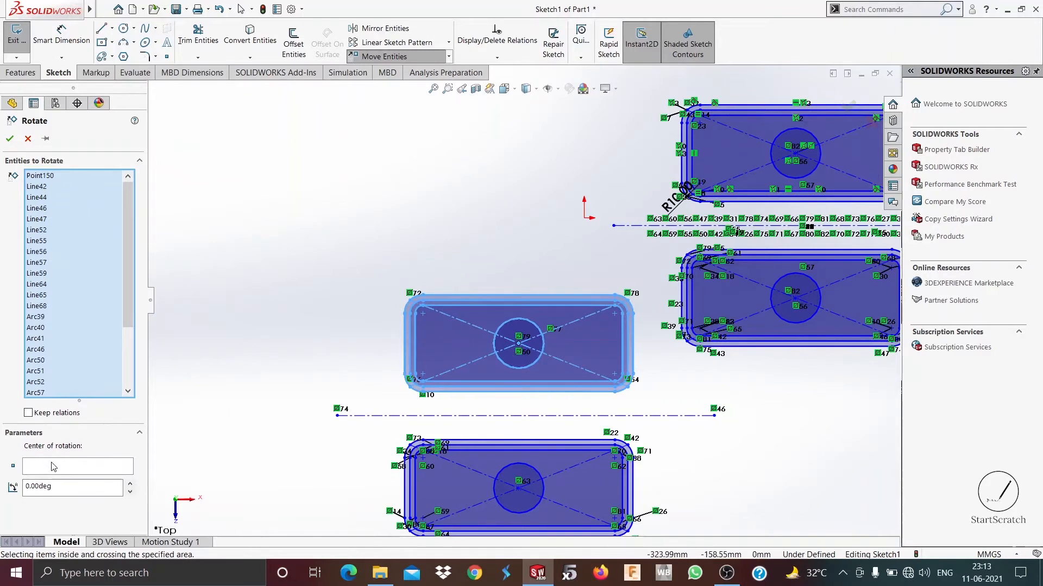
{"action": "left_click", "coordinate": [74, 465]}
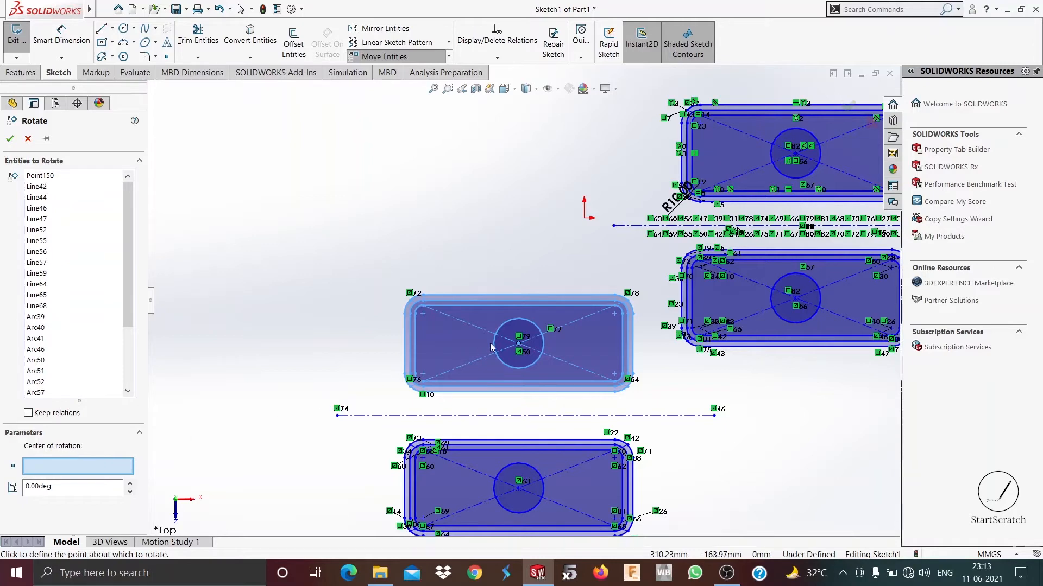
{"action": "left_click", "coordinate": [519, 346]}
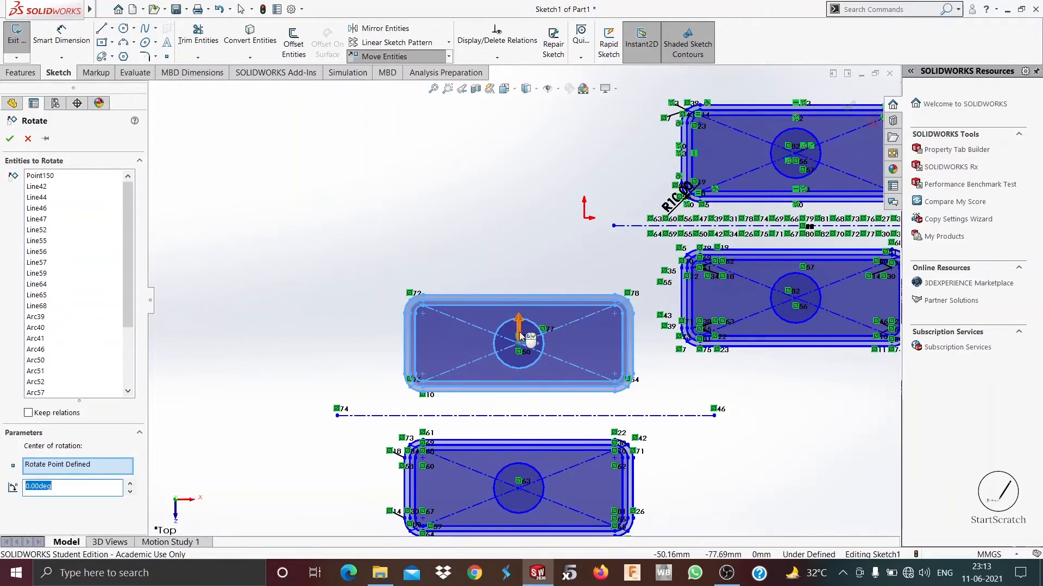
Try rotating the selected rectangle and circle freehand by about 39 degrees and by an entered angle of 200 degrees.
{"action": "left_click_drag", "start_coordinate": [518, 323], "coordinate": [468, 270]}
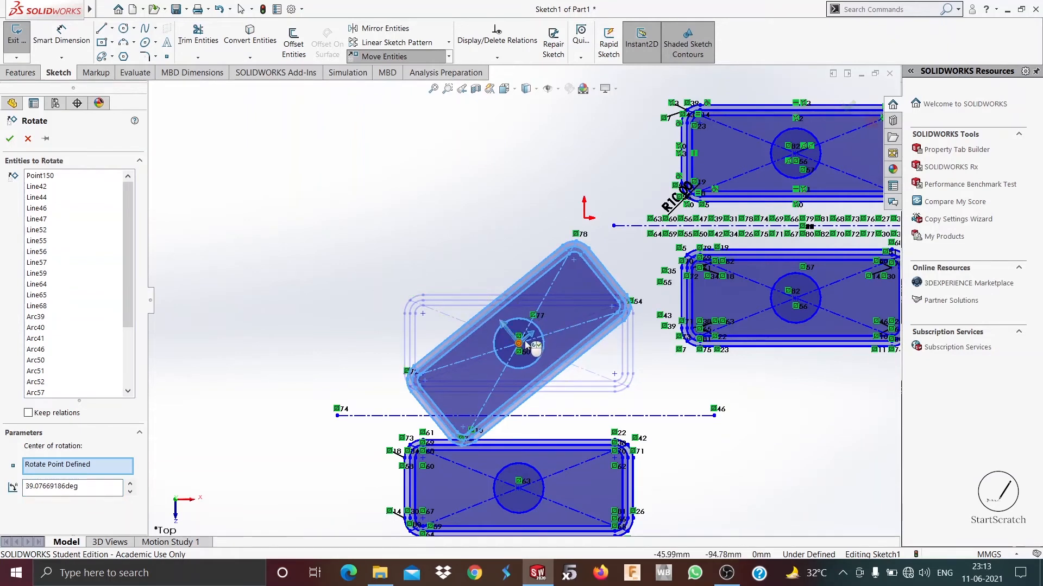
{"action": "left_click_drag", "start_coordinate": [97, 488], "coordinate": [4, 502]}
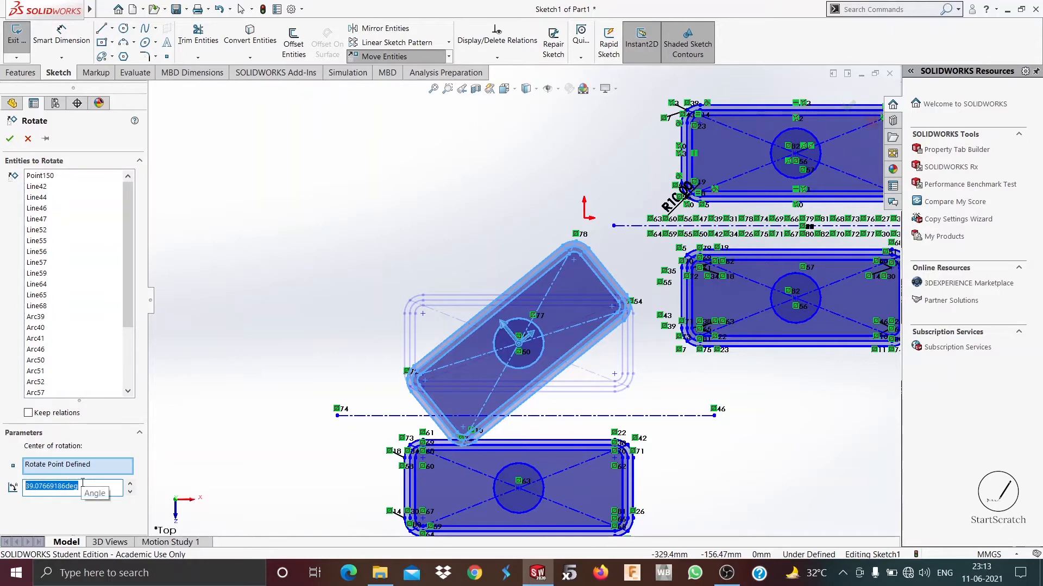
{"action": "type", "text": "200"}
{"action": "key", "text": "Return"}
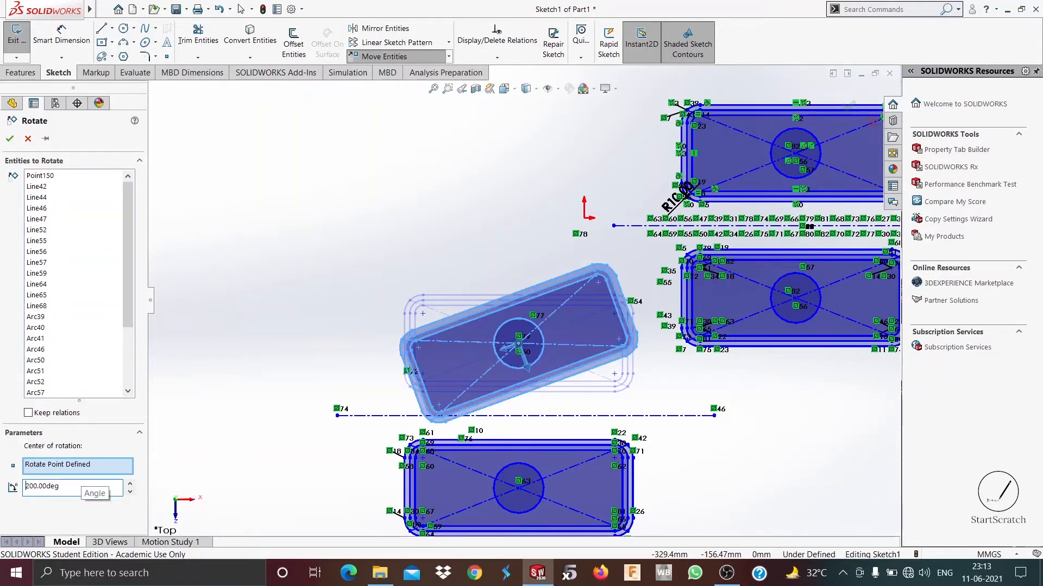
{"action": "key", "text": "Return"}
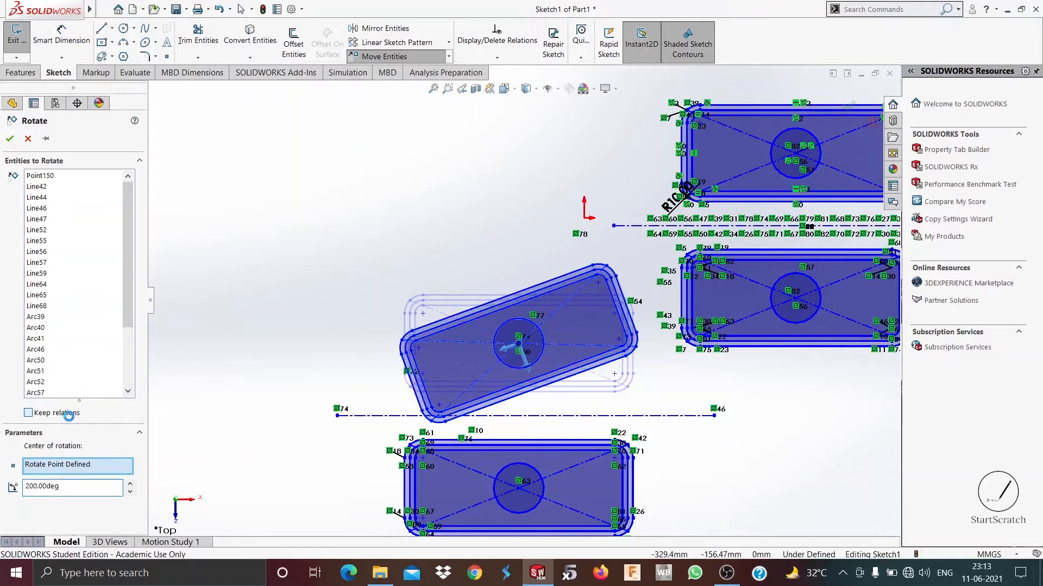
Turn on Keep relations for the rotation and try angles of 350 and 50 degrees.
{"action": "left_click", "coordinate": [29, 413]}
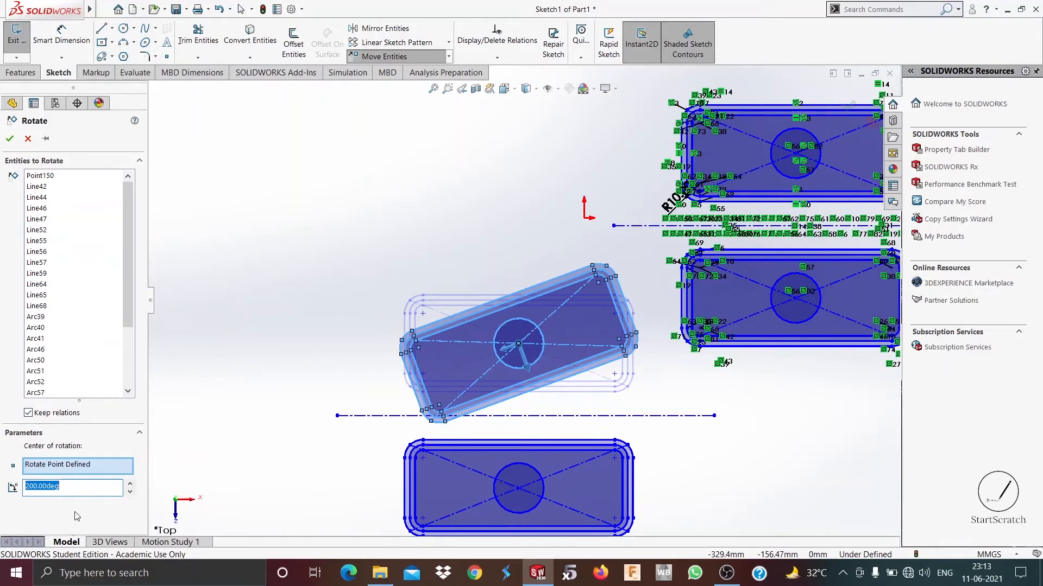
{"action": "type", "text": "350"}
{"action": "key", "text": "Return"}
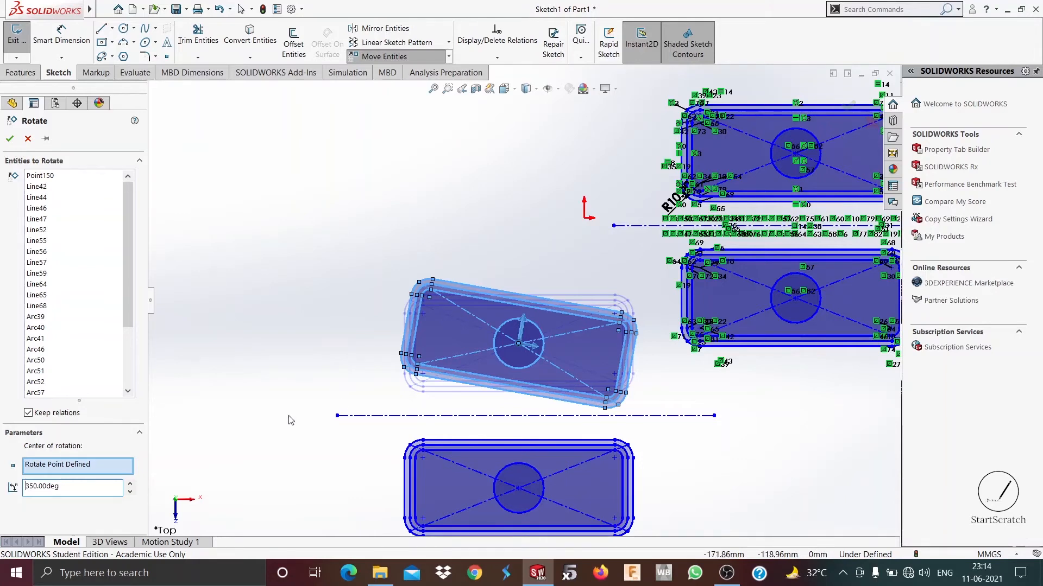
{"action": "double_click", "coordinate": [74, 487]}
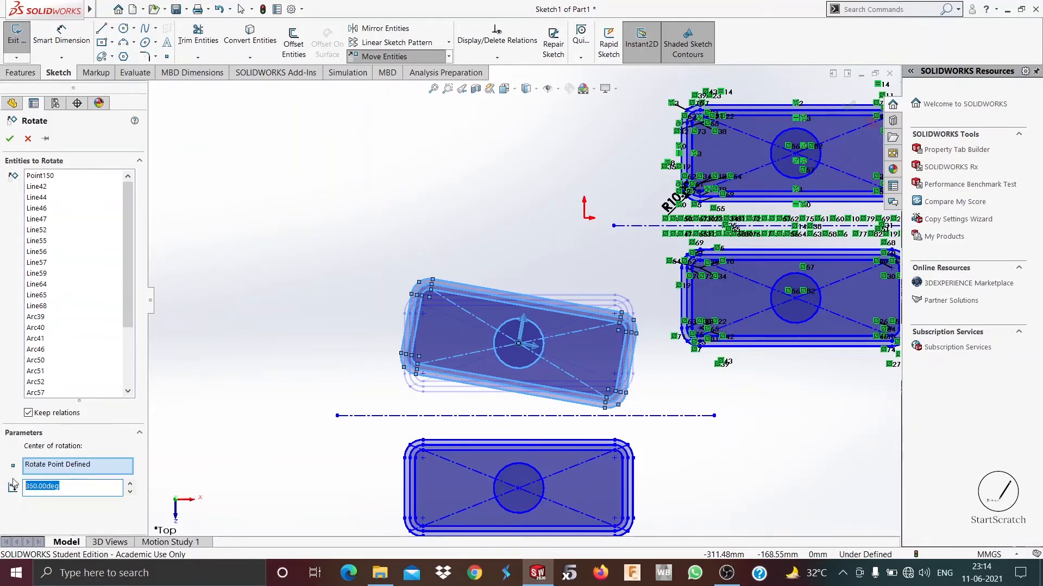
{"action": "type", "text": "50"}
{"action": "key", "text": "Return"}
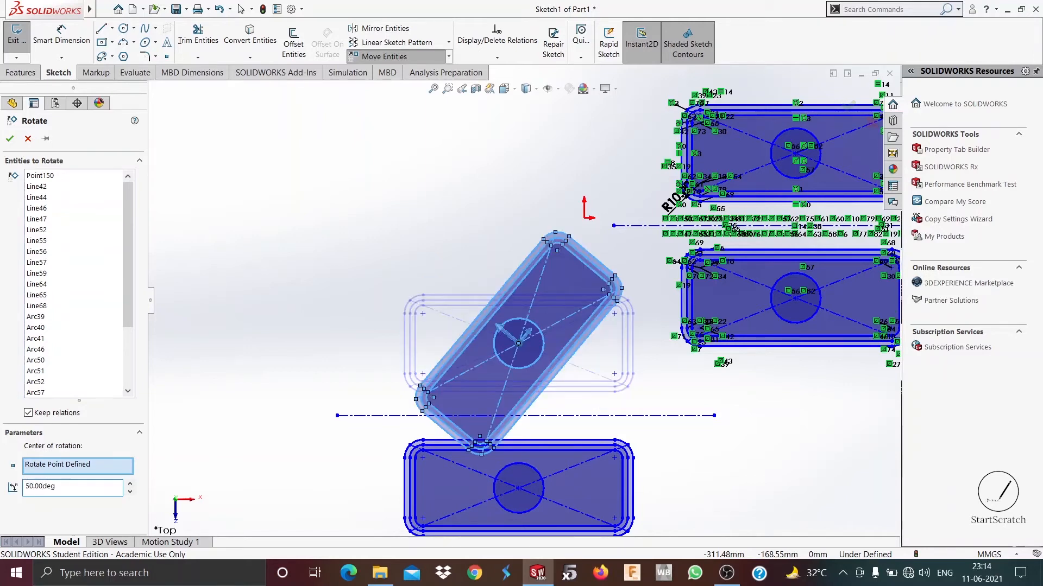
Set the rotation angle to 20 degrees and apply the rotation.
{"action": "double_click", "coordinate": [96, 484]}
{"action": "type", "text": "20"}
{"action": "key", "text": "Return"}
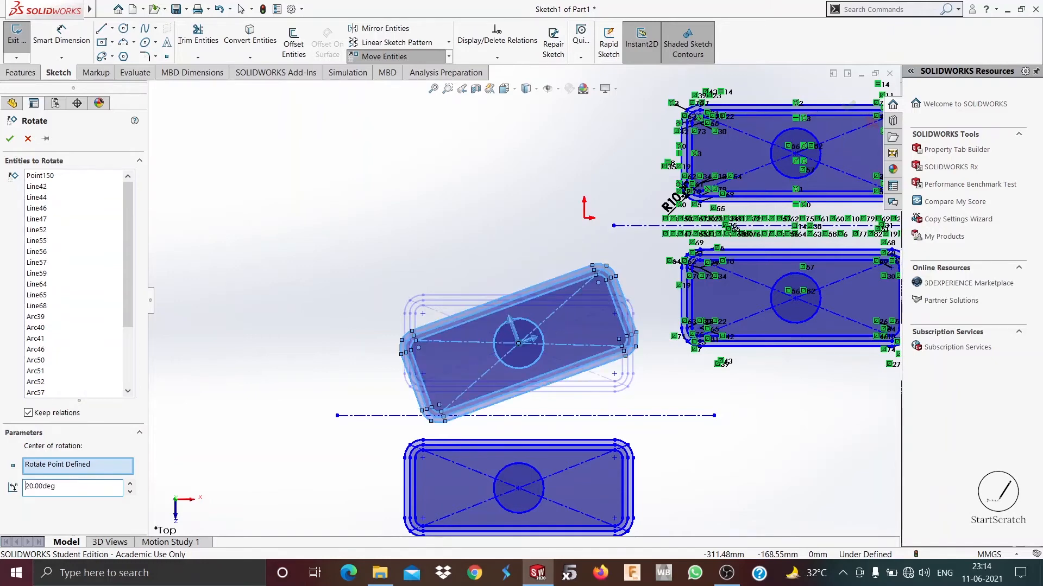
{"action": "left_click", "coordinate": [10, 138]}
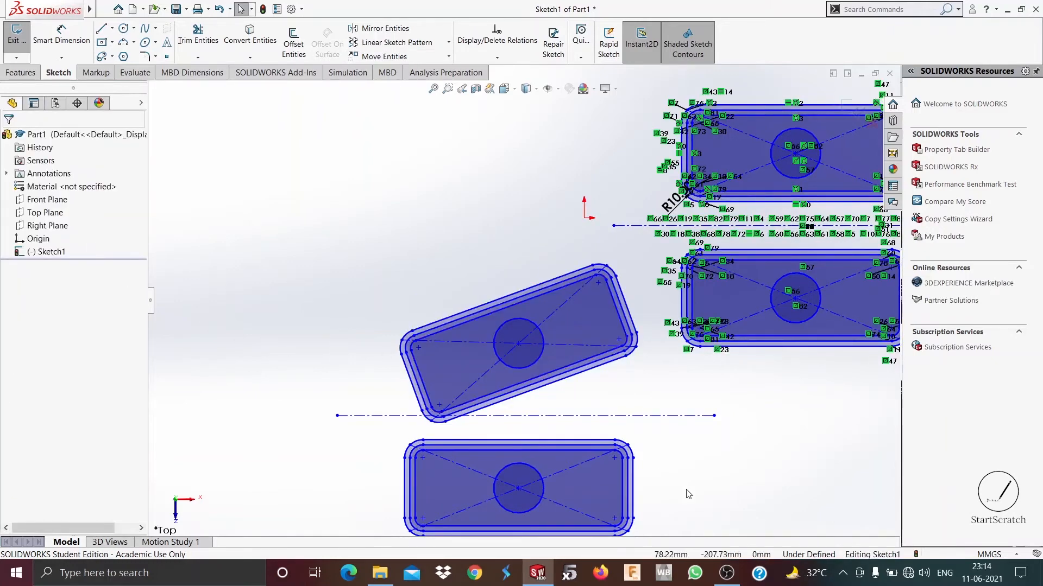
Set up a Scale Entities operation on the copied pair's lower rounded rectangle and circle, with the circle's center as the scale point.
{"action": "scroll", "coordinate": [687, 493], "scroll_direction": "up", "scroll_amount": 2}
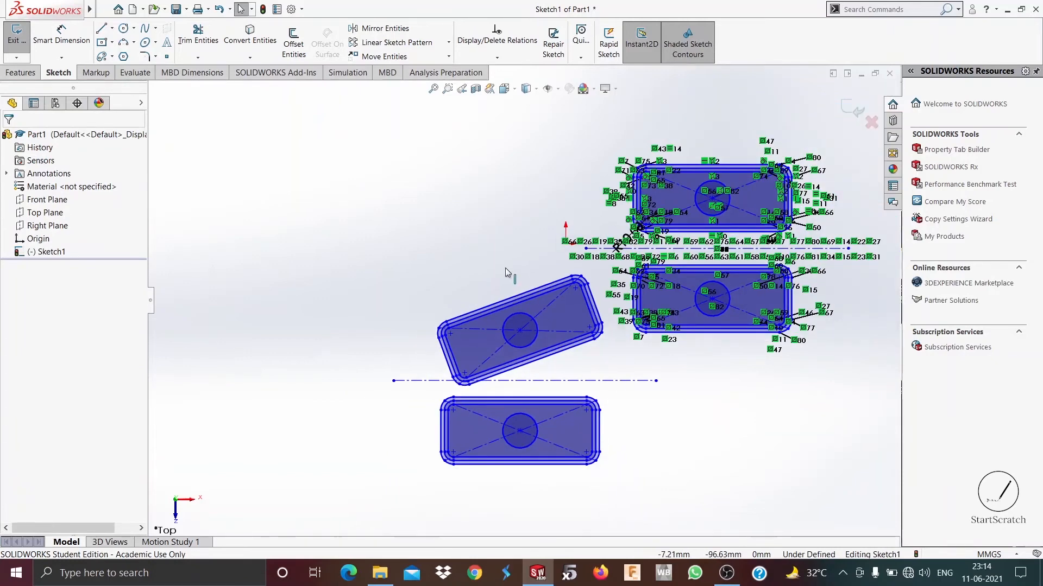
{"action": "left_click", "coordinate": [447, 56]}
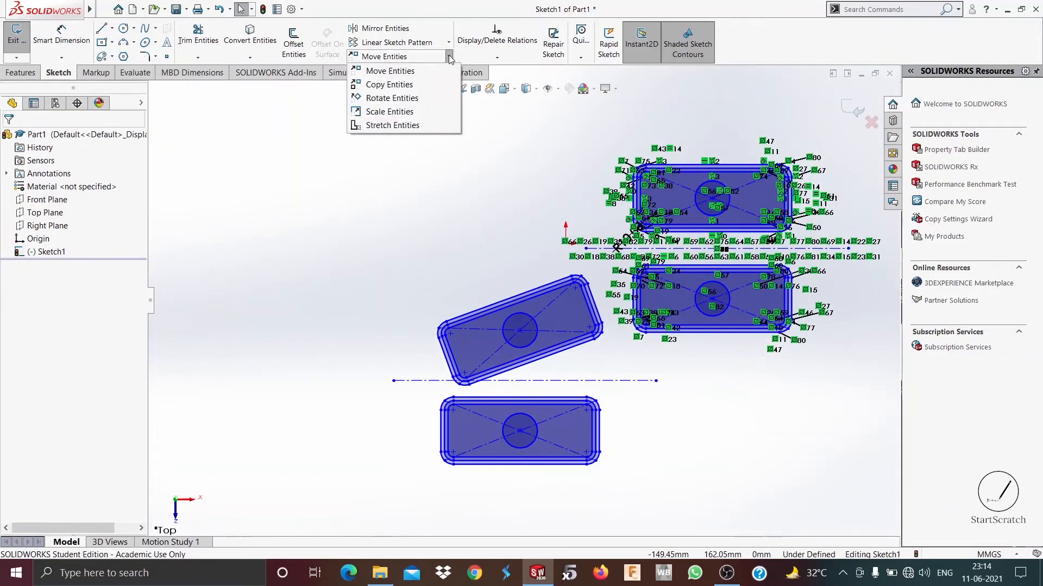
{"action": "left_click", "coordinate": [429, 114]}
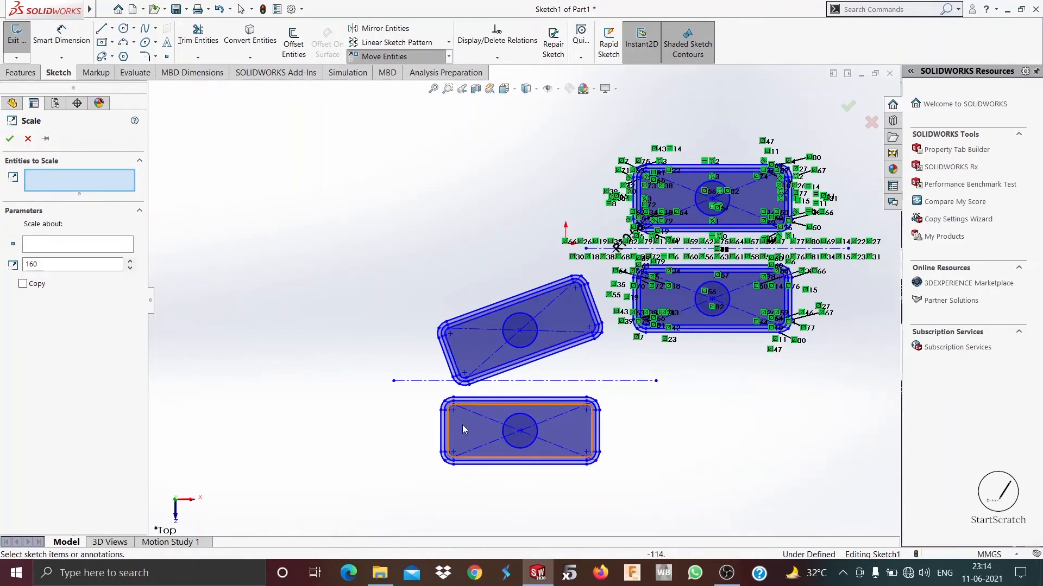
{"action": "left_click_drag", "start_coordinate": [409, 393], "coordinate": [637, 484]}
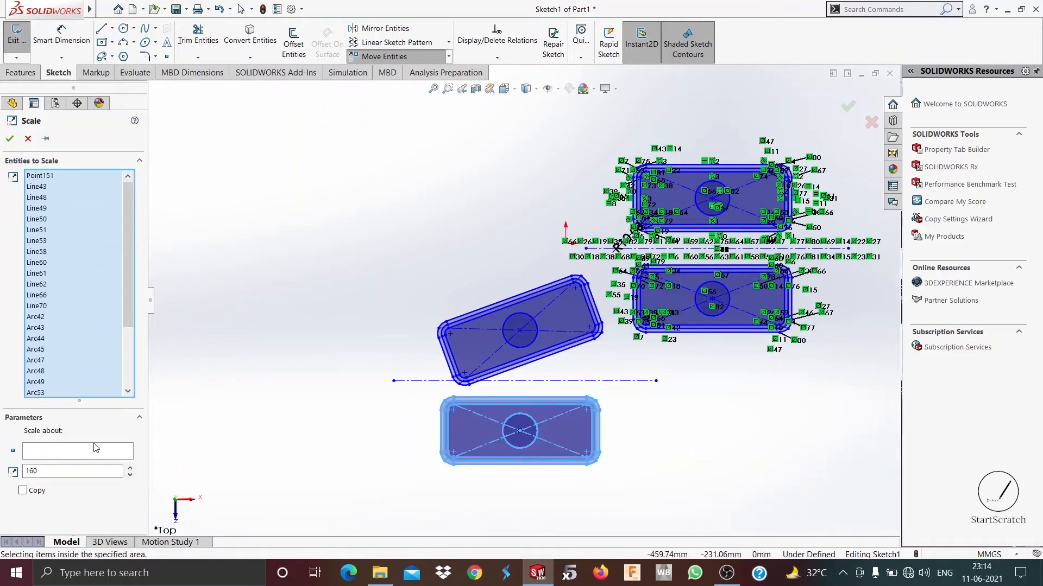
{"action": "left_click", "coordinate": [69, 453]}
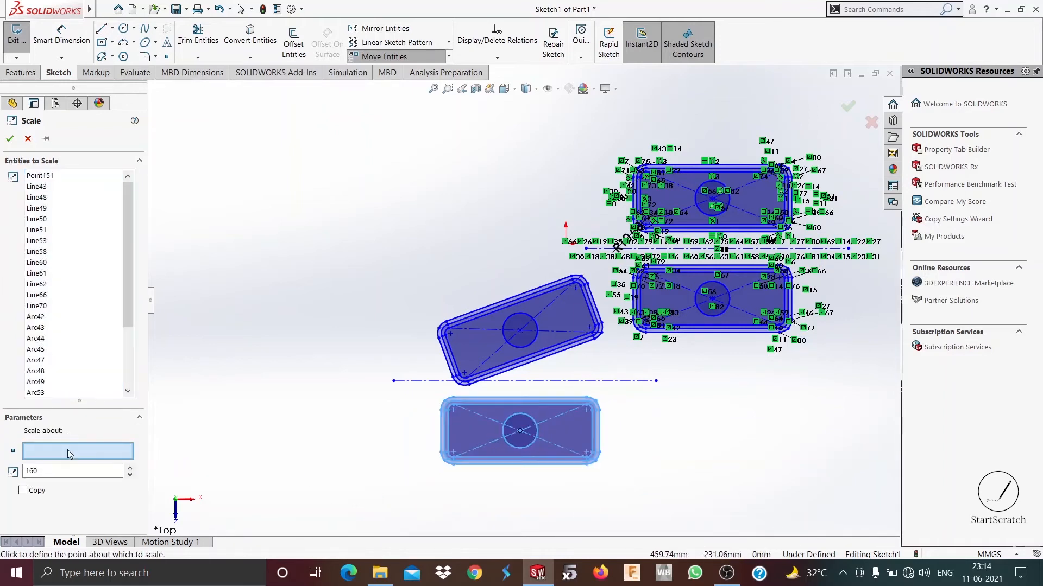
{"action": "left_click", "coordinate": [519, 429]}
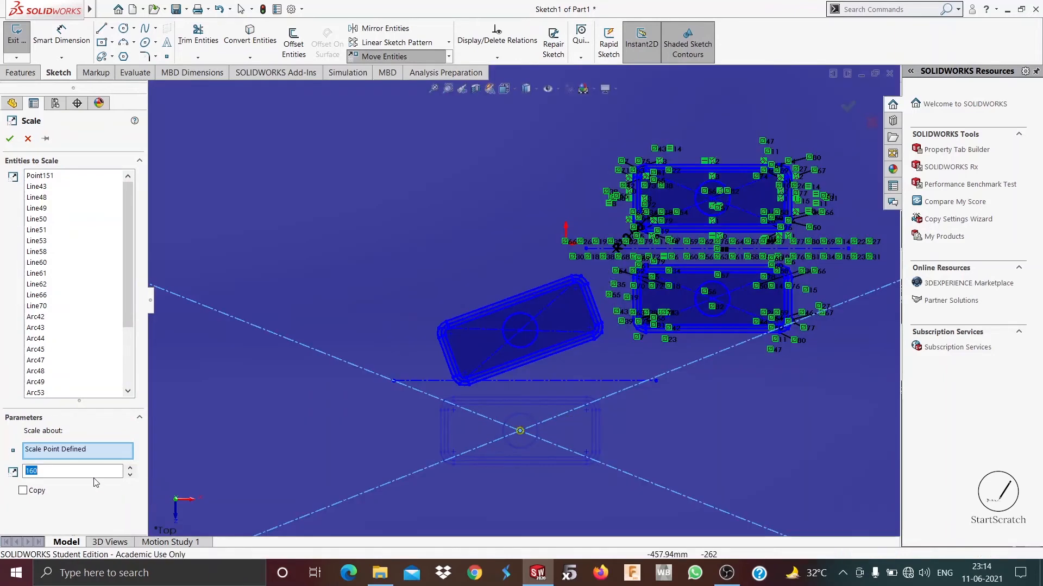
Try a scale factor of 5 and reduce it step by step to 1.5.
{"action": "scroll", "coordinate": [521, 325], "scroll_direction": "up", "scroll_amount": 2}
{"action": "scroll", "coordinate": [519, 354], "scroll_direction": "up", "scroll_amount": 3}
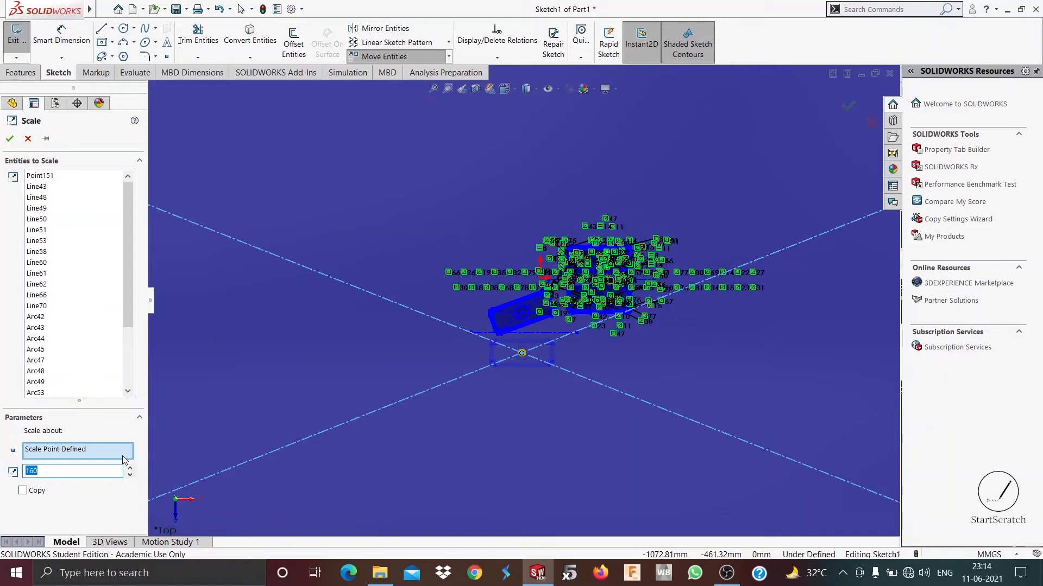
{"action": "type", "text": "5"}
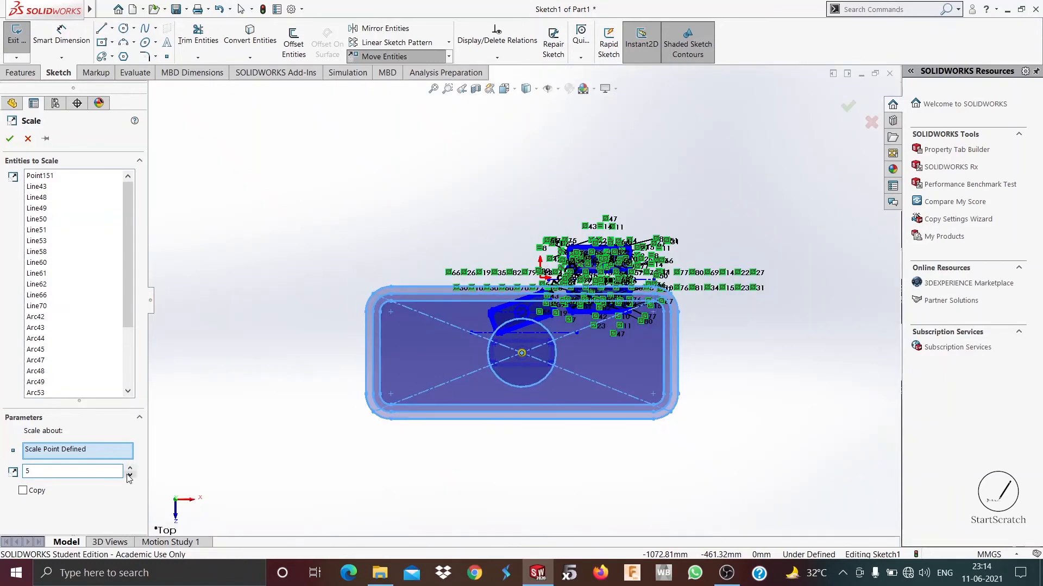
{"action": "left_click", "coordinate": [129, 476]}
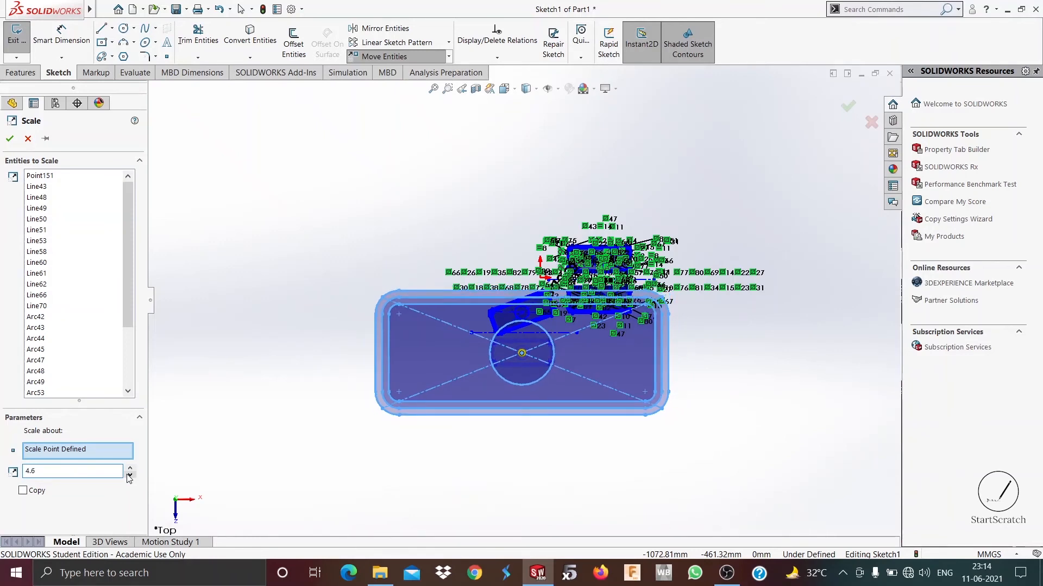
{"action": "left_click", "coordinate": [129, 476]}
{"action": "left_click", "coordinate": [129, 476]}
{"action": "left_click", "coordinate": [129, 477]}
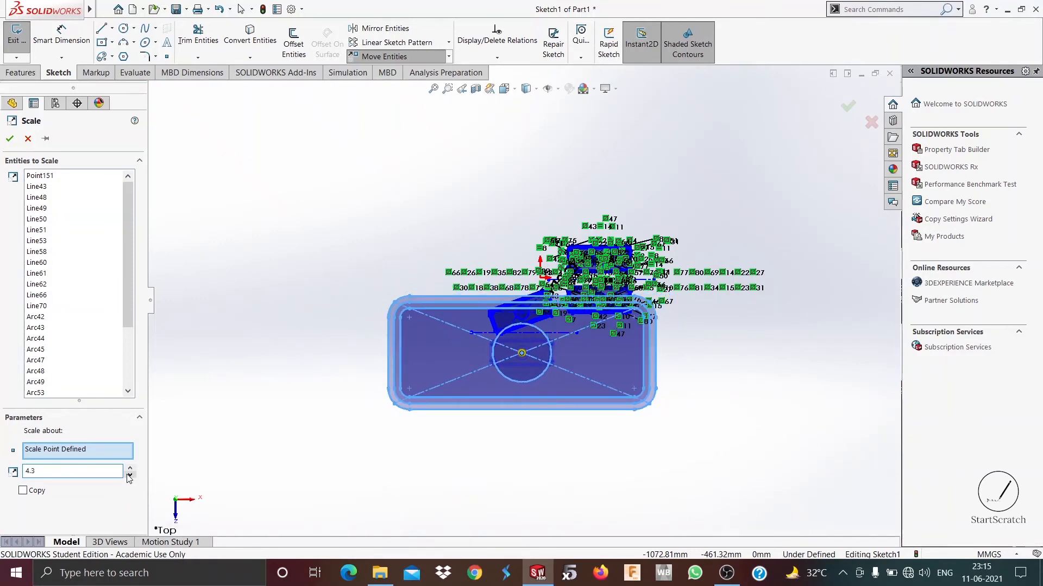
{"action": "left_click", "coordinate": [129, 477]}
{"action": "left_click", "coordinate": [129, 477]}
{"action": "left_click", "coordinate": [129, 477]}
{"action": "left_click", "coordinate": [129, 477]}
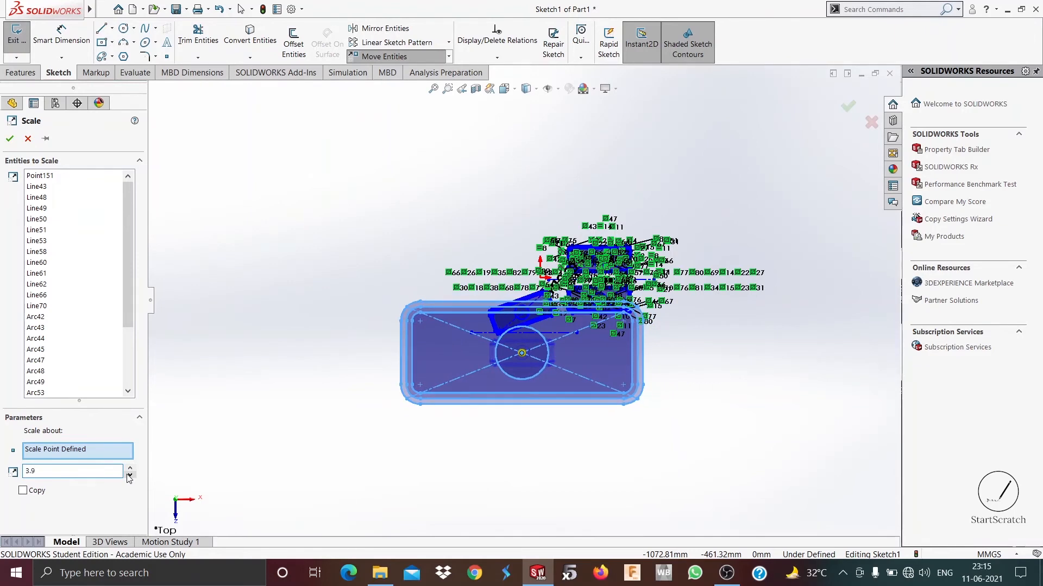
{"action": "left_click", "coordinate": [129, 477]}
{"action": "left_click", "coordinate": [129, 476]}
{"action": "left_click", "coordinate": [129, 477]}
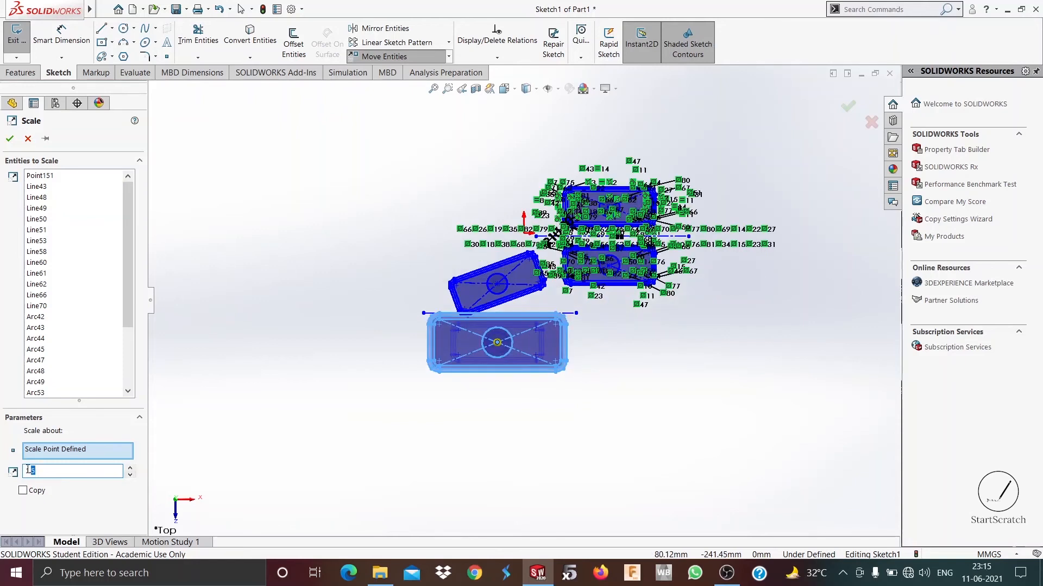
Set the scale factor of the lower rounded rectangle and circle to 0.2.
{"action": "type", "text": "1"}
{"action": "key", "text": "Return"}
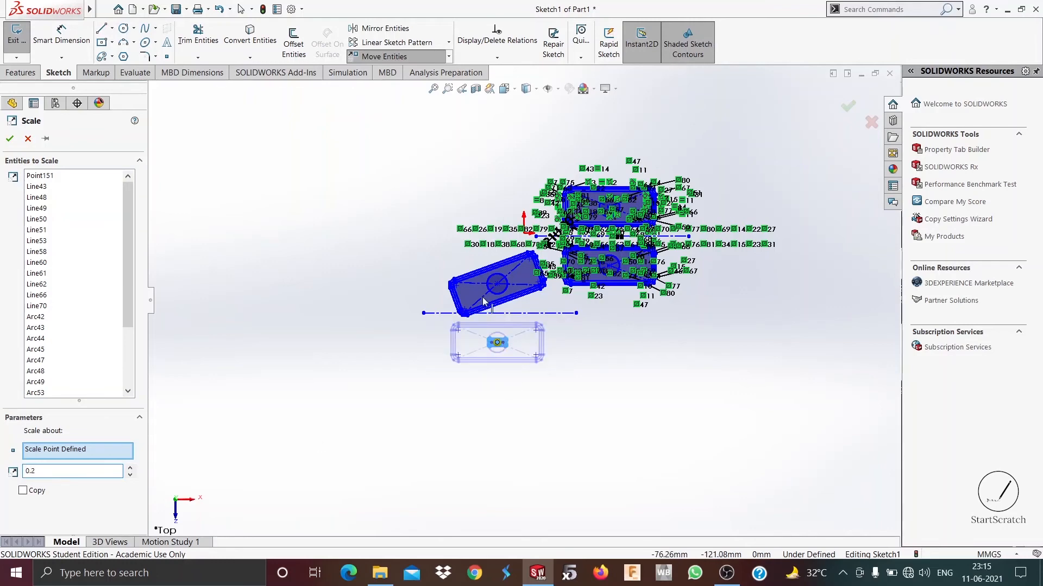
{"action": "scroll", "coordinate": [501, 310], "scroll_direction": "down", "scroll_amount": 5}
{"action": "scroll", "coordinate": [503, 349], "scroll_direction": "down", "scroll_amount": 6}
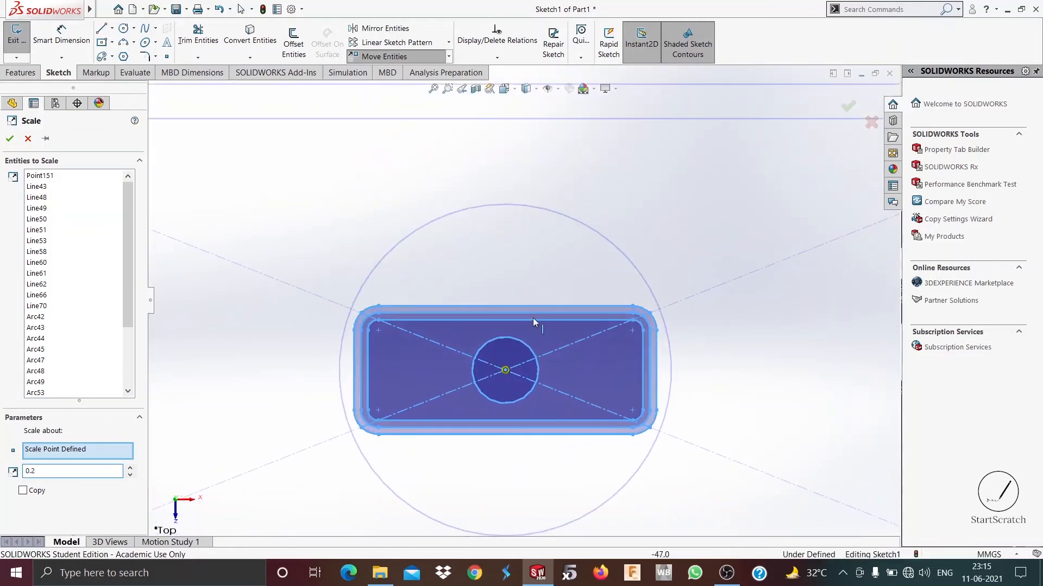
Turn on Copy for the scaling so the original rectangle is kept alongside one scaled copy.
{"action": "left_click", "coordinate": [28, 491]}
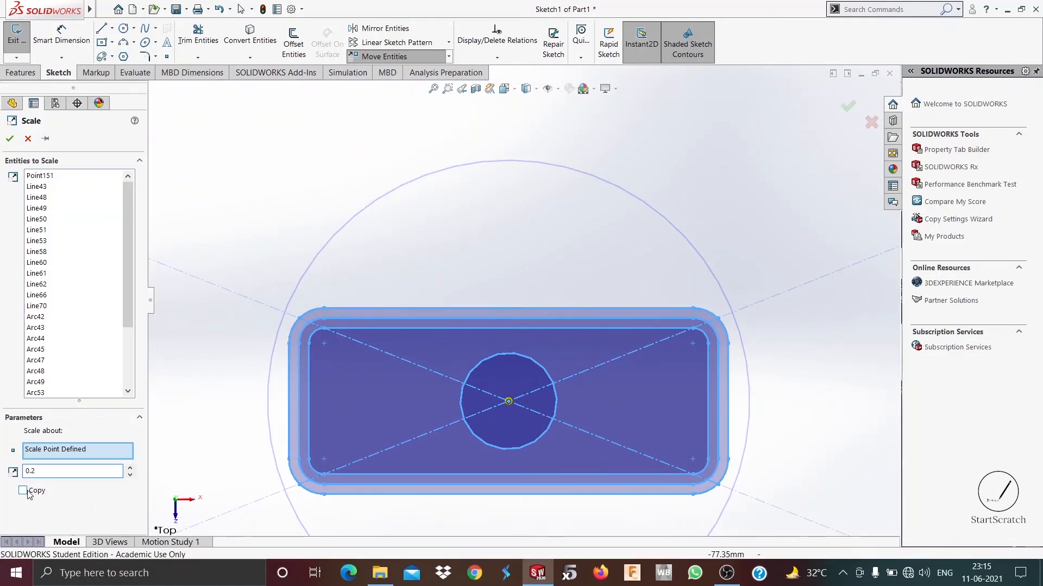
{"action": "scroll", "coordinate": [480, 419], "scroll_direction": "up", "scroll_amount": 3}
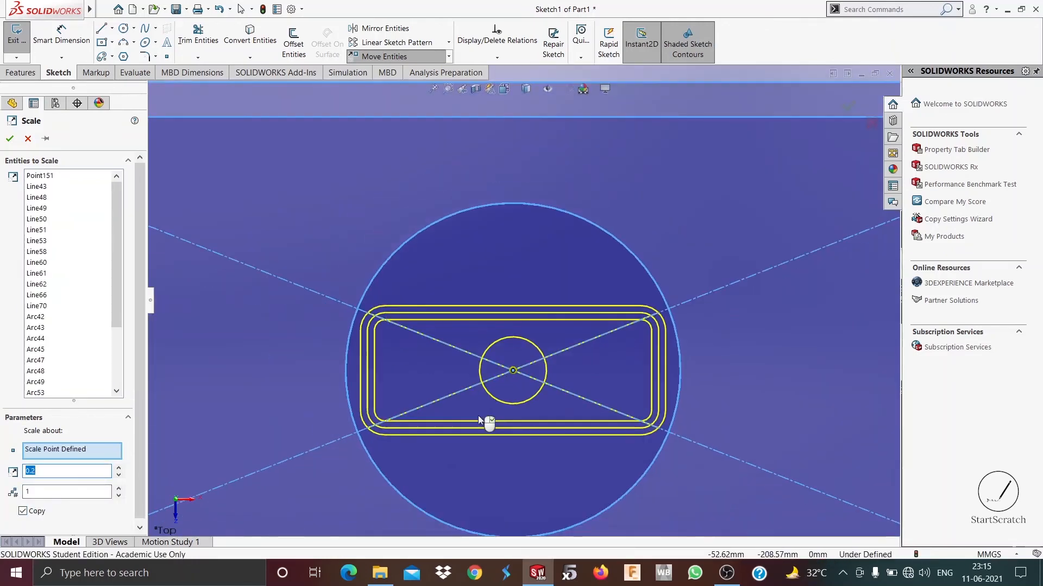
{"action": "scroll", "coordinate": [478, 416], "scroll_direction": "up", "scroll_amount": 4}
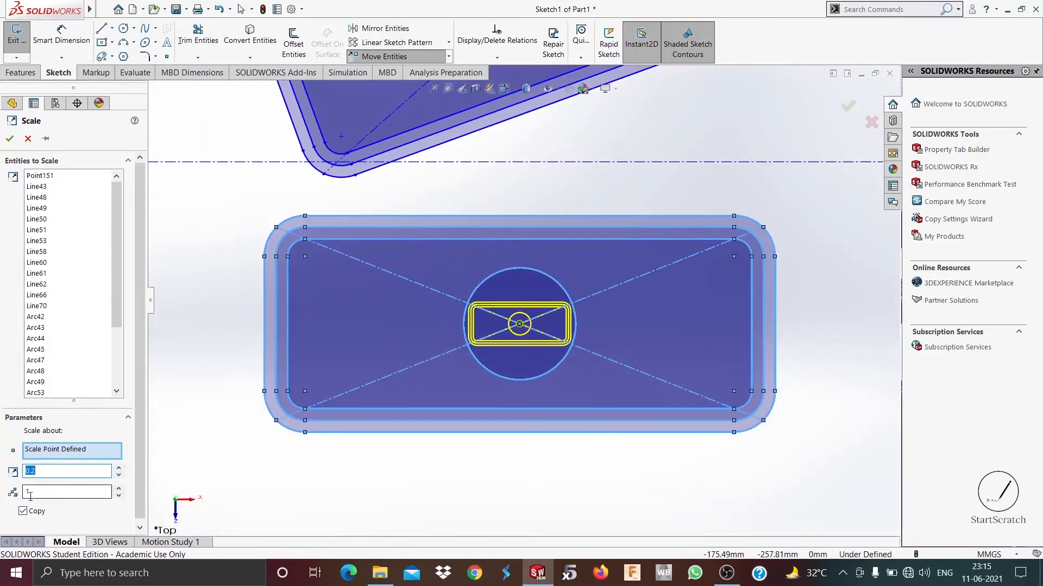
Apply the 0.2 scaling with one copy to the lower rounded rectangle and circle, and inspect the scaled copy within the whole sketch.
{"action": "left_click", "coordinate": [8, 138]}
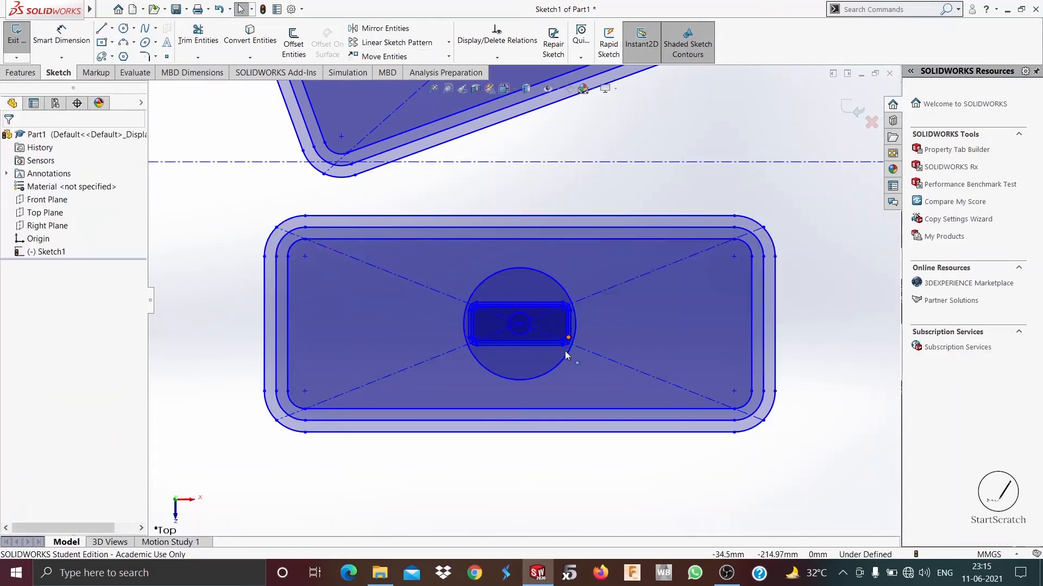
{"action": "scroll", "coordinate": [506, 294], "scroll_direction": "down", "scroll_amount": 2}
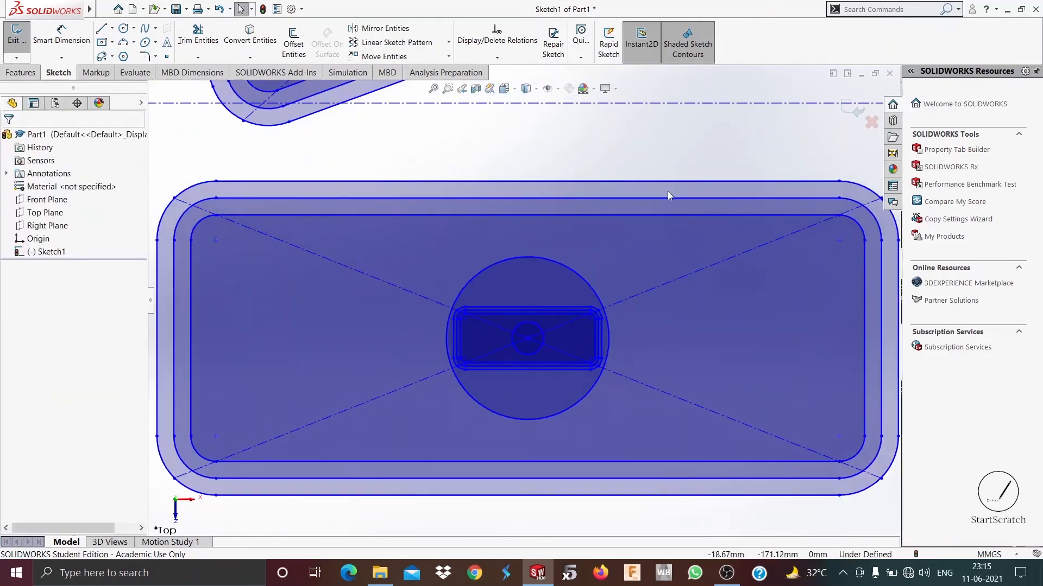
{"action": "scroll", "coordinate": [519, 318], "scroll_direction": "down", "scroll_amount": 4}
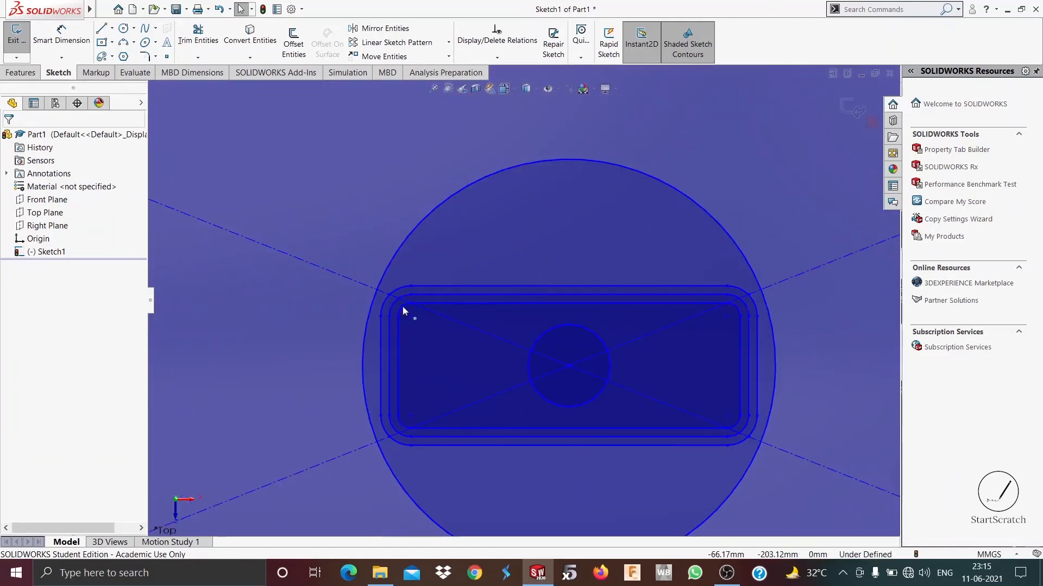
{"action": "scroll", "coordinate": [575, 492], "scroll_direction": "up", "scroll_amount": 3}
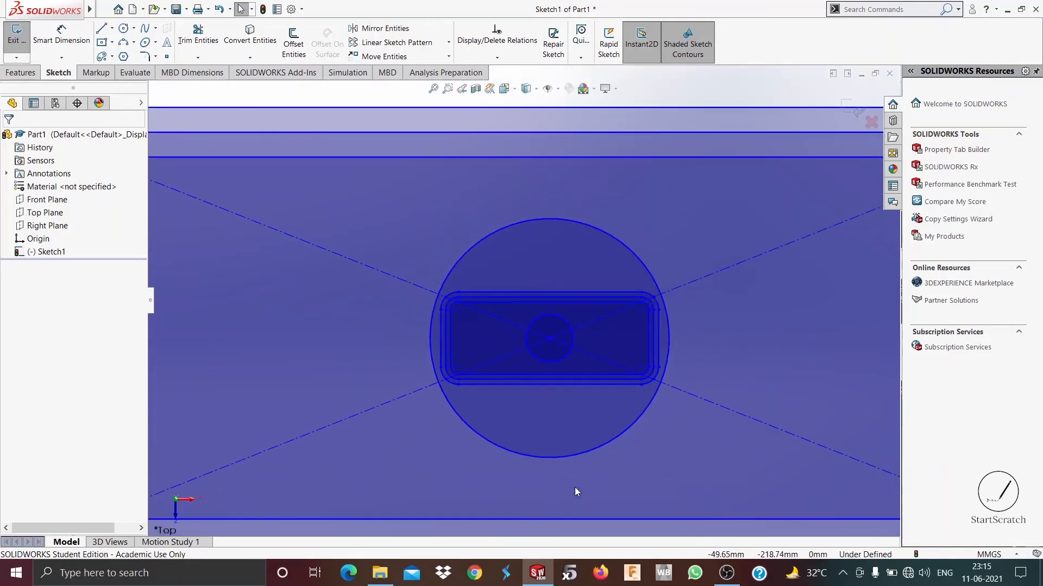
{"action": "scroll", "coordinate": [574, 487], "scroll_direction": "up", "scroll_amount": 6}
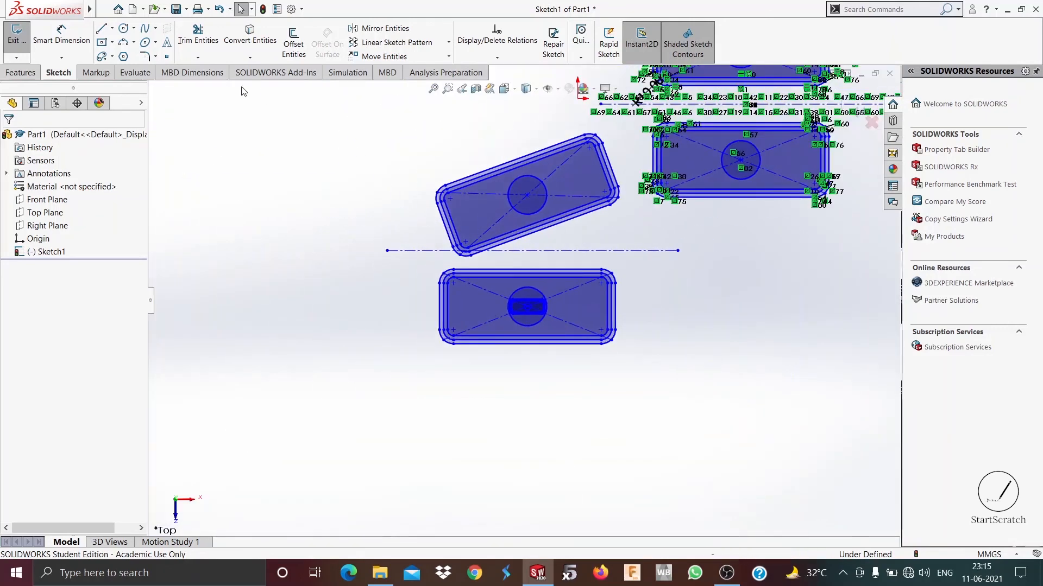
{"action": "left_click", "coordinate": [434, 89]}
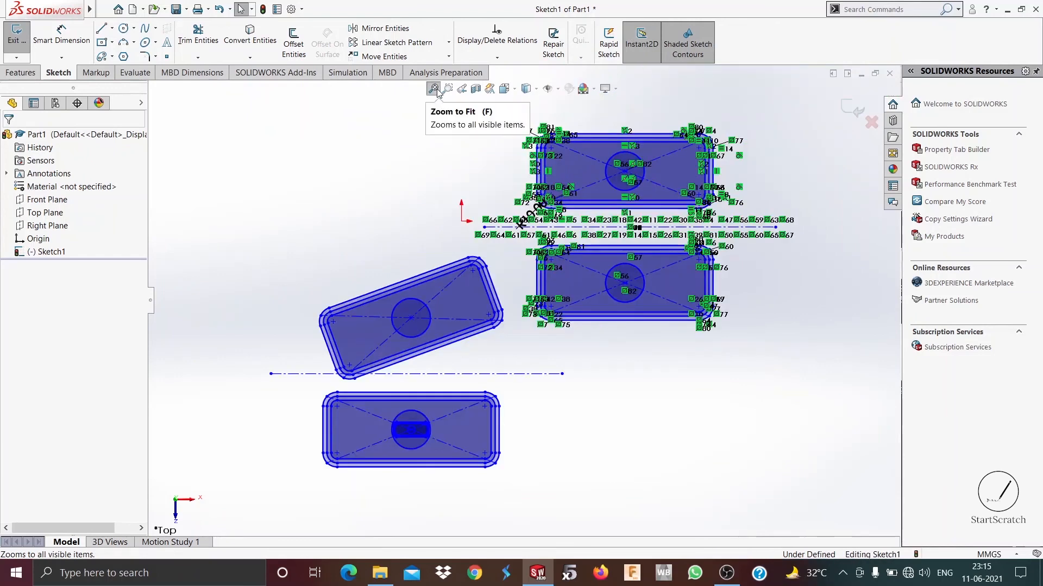